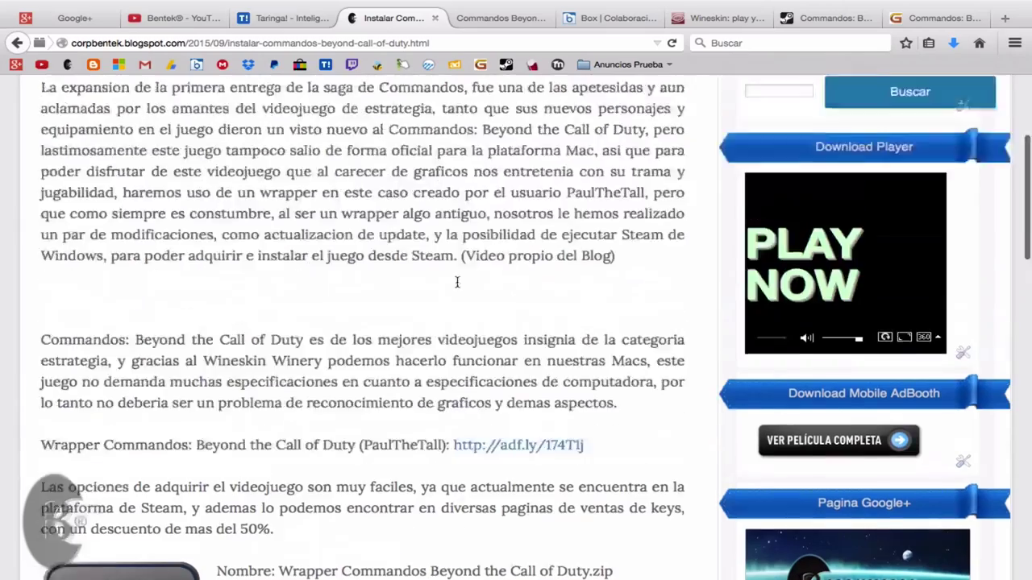
# Read the blog article about installing Commandos: Beyond the Call of Duty on Mac, down to its wrapper link
pyautogui.scroll(-2, 467, 325)
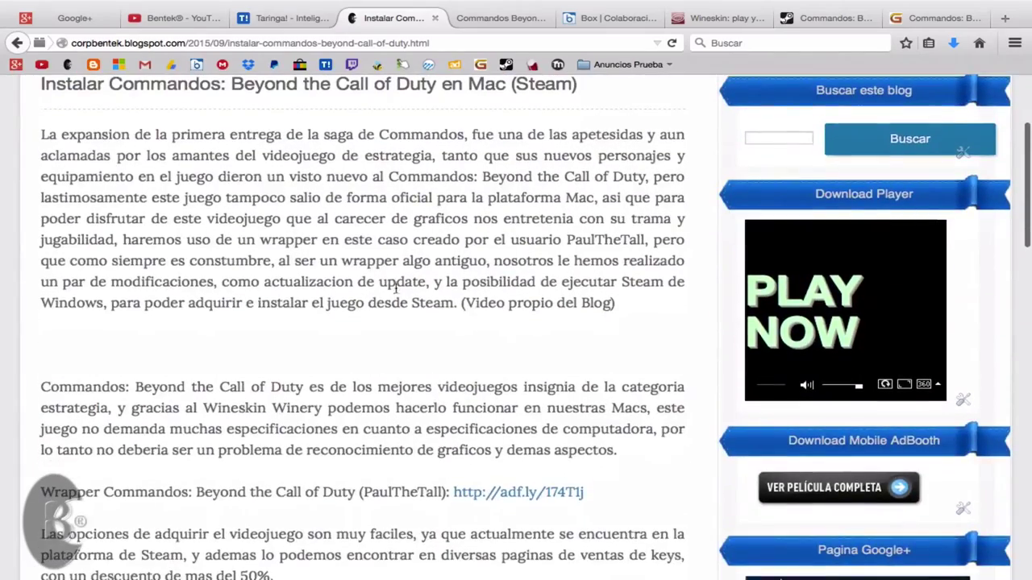
pyautogui.scroll(1, 472, 299)
pyautogui.scroll(-3, 472, 295)
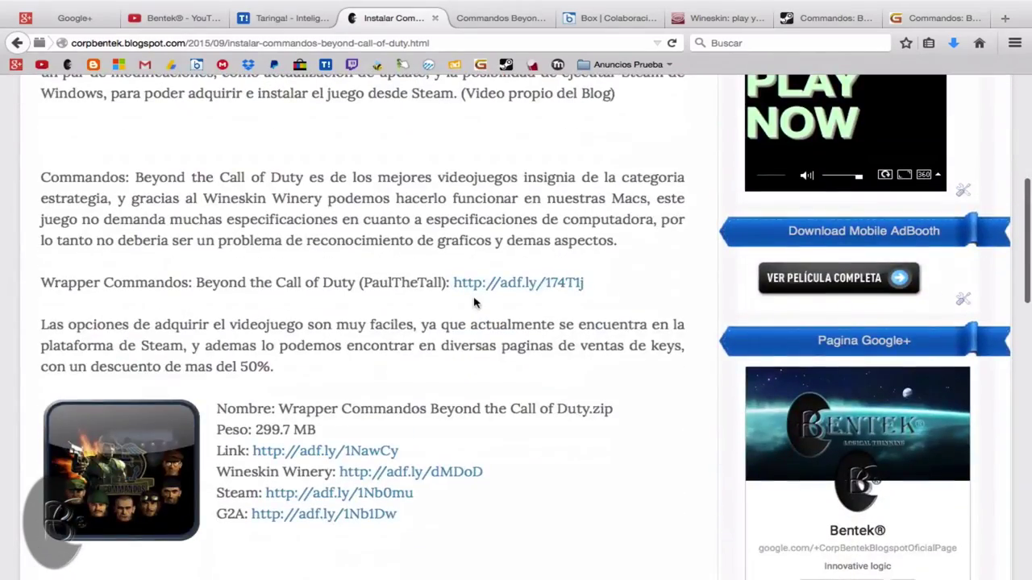
# Examine the game's page on paulthetall.com, including its game details and port information, alongside the blog article
pyautogui.click(506, 18)
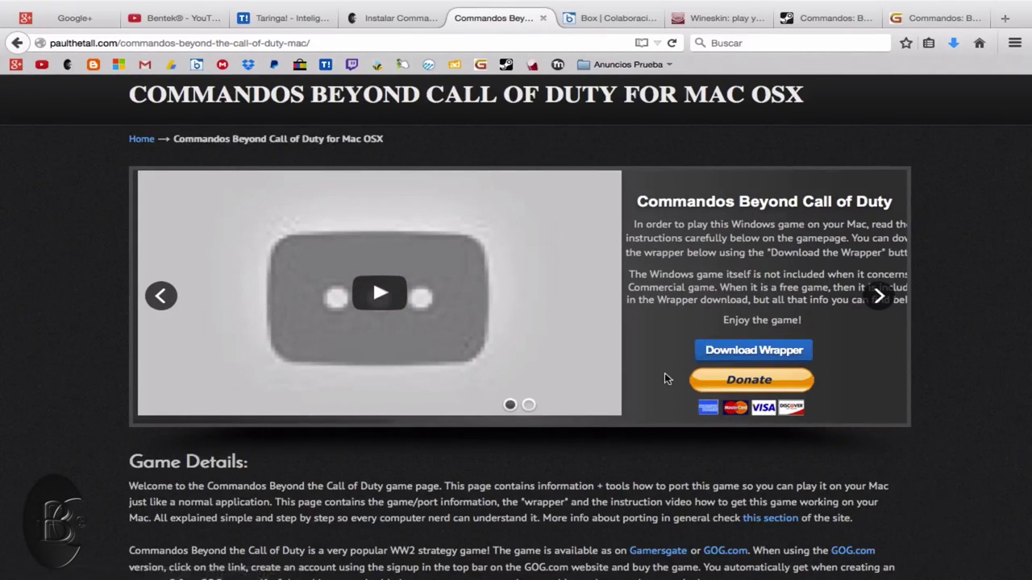
pyautogui.scroll(-4, 664, 372)
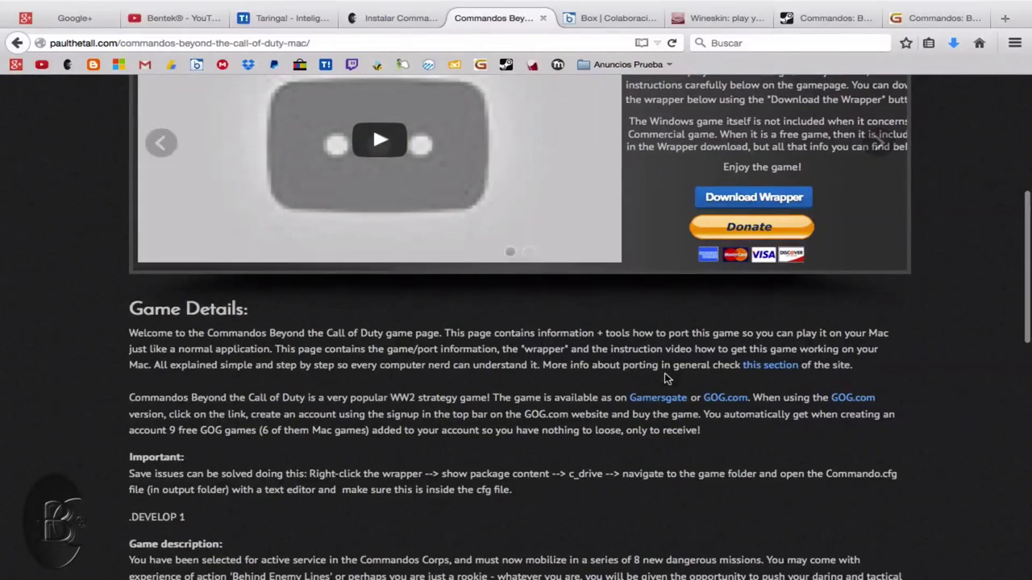
pyautogui.click(387, 18)
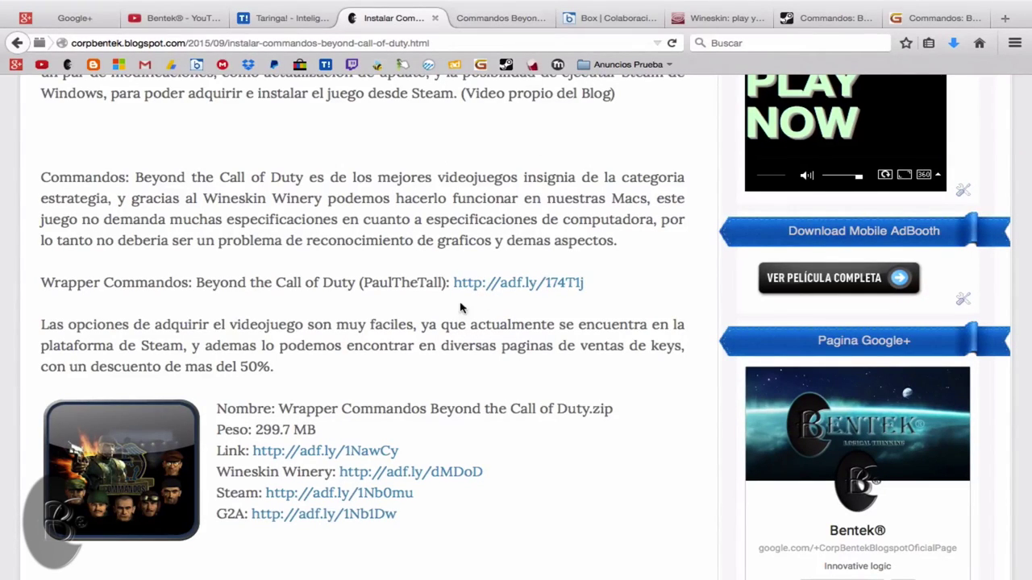
pyautogui.scroll(5, 463, 308)
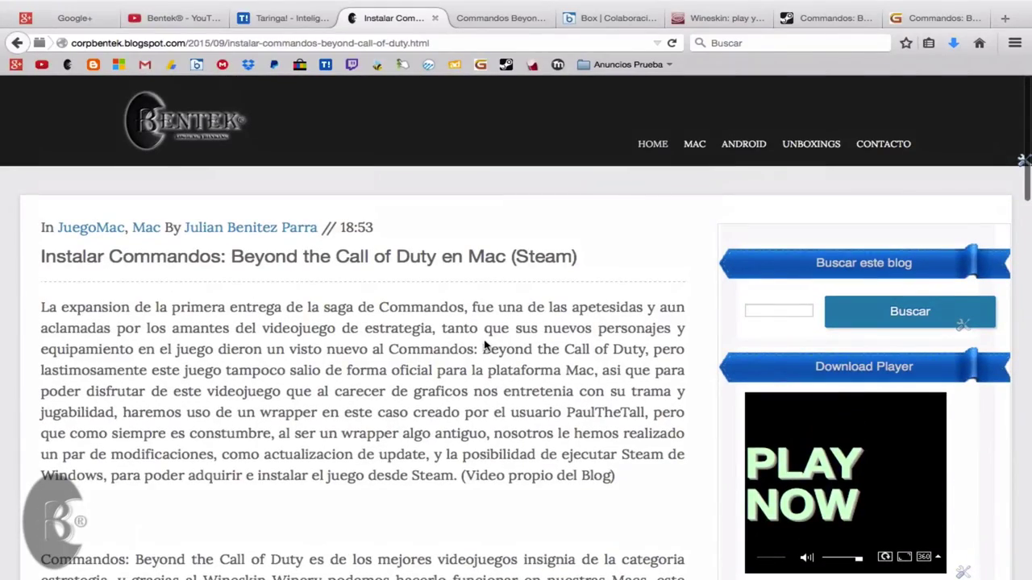
pyautogui.click(524, 17)
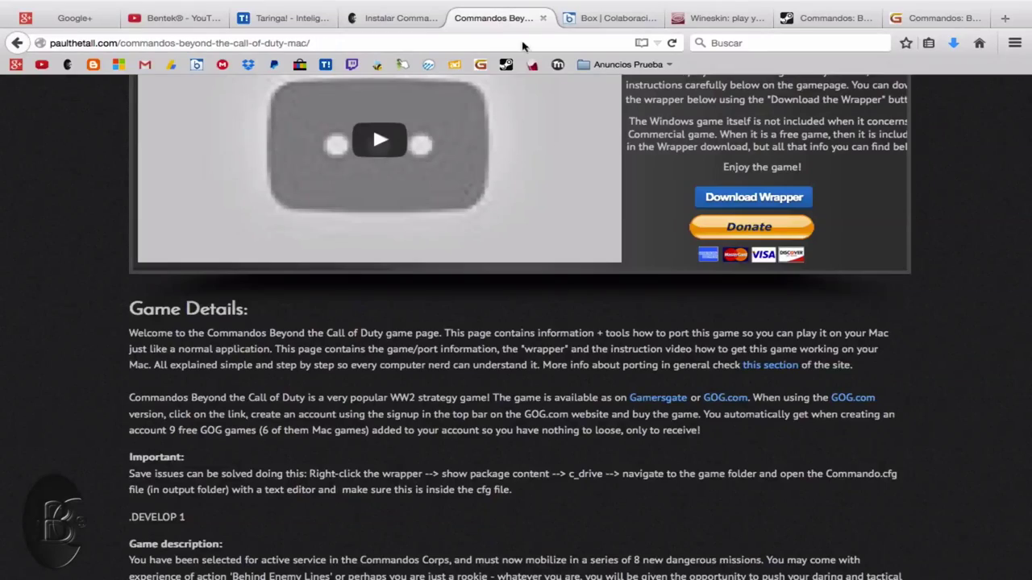
pyautogui.scroll(-2, 594, 315)
pyautogui.scroll(-6, 594, 315)
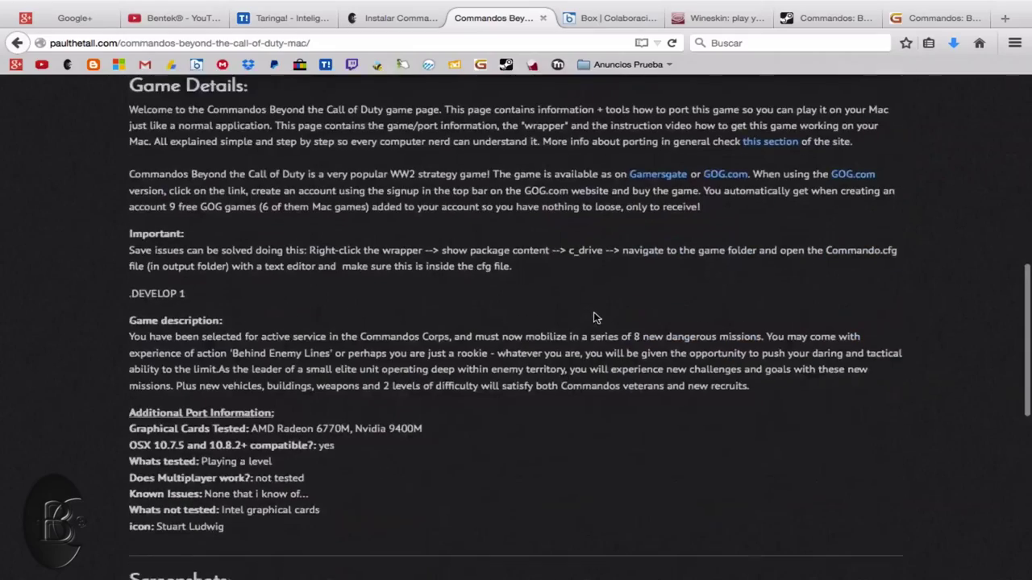
pyautogui.scroll(8, 594, 317)
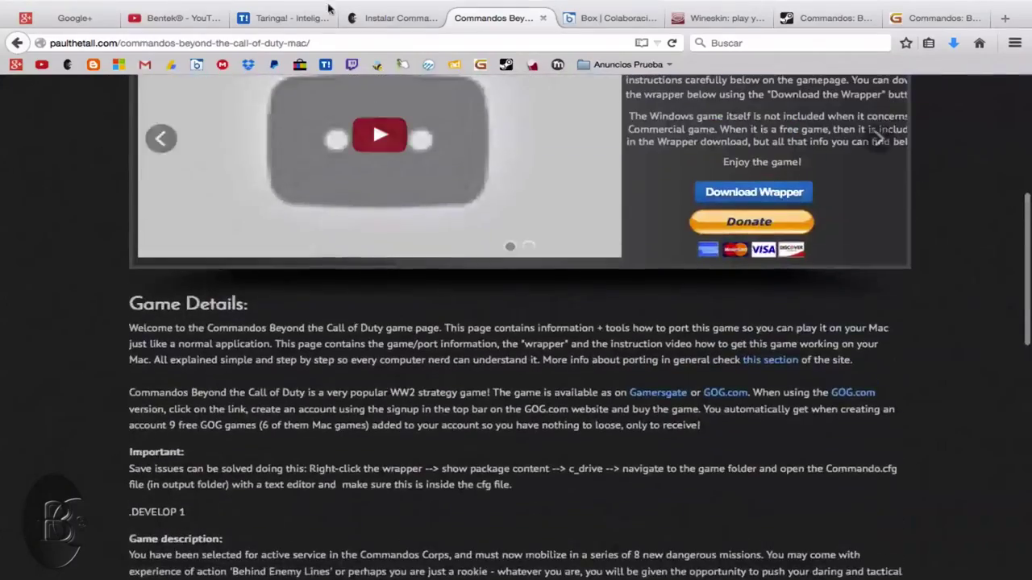
# Review the download links in the blog article and view the Box folder holding the wrapper's RAR parts
pyautogui.click(379, 17)
pyautogui.scroll(-7, 440, 345)
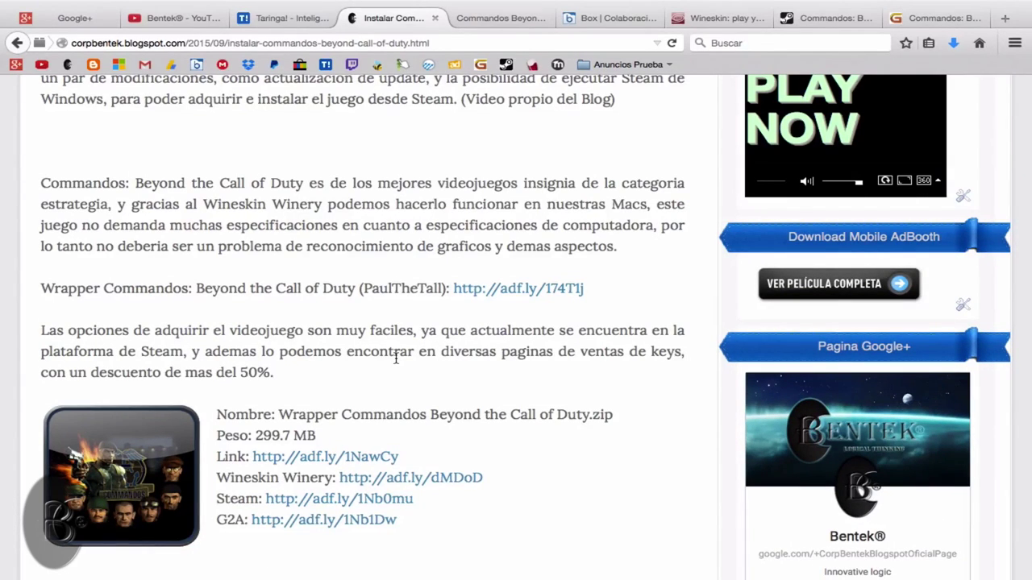
pyautogui.scroll(-1, 399, 359)
pyautogui.scroll(-3, 449, 386)
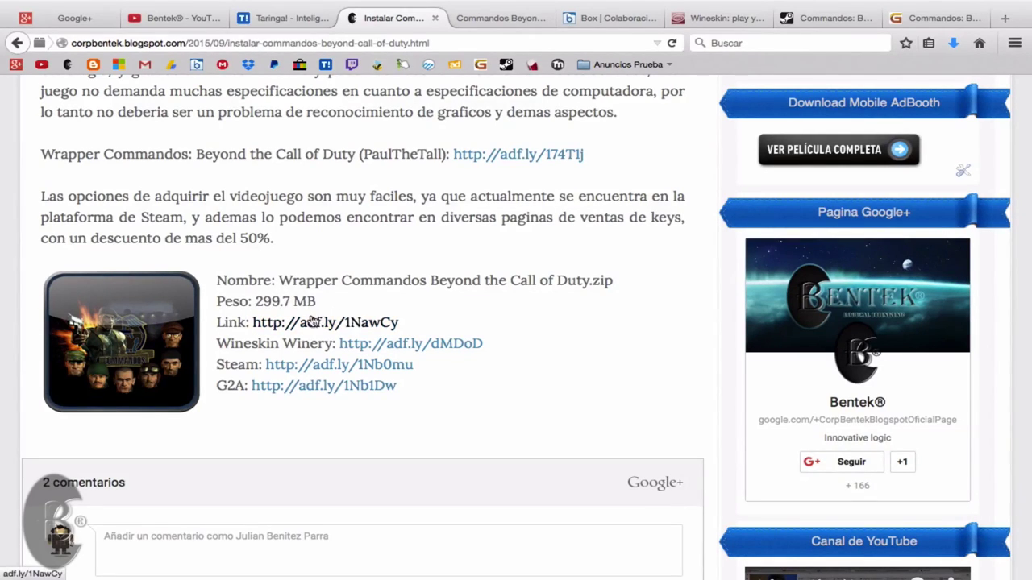
pyautogui.click(584, 17)
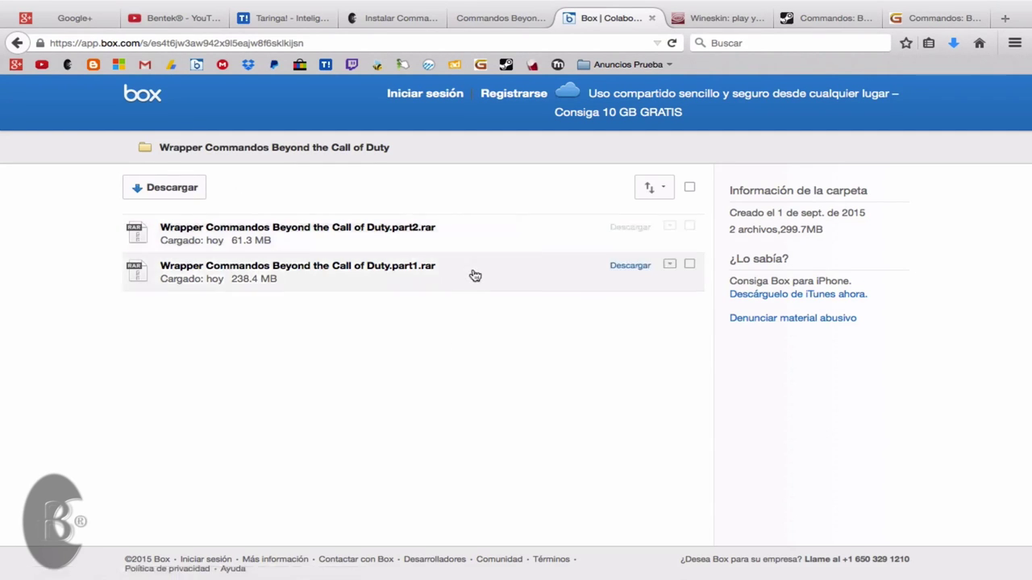
# Switch to the Finder desktop and decompress the Wrapper Commandos Beyond the Call of Duty ZIP archive
pyautogui.hotkey('ctrl', 'Left')
pyautogui.moveTo(345, 143); pyautogui.dragTo(349, 146)
pyautogui.click(428, 156)
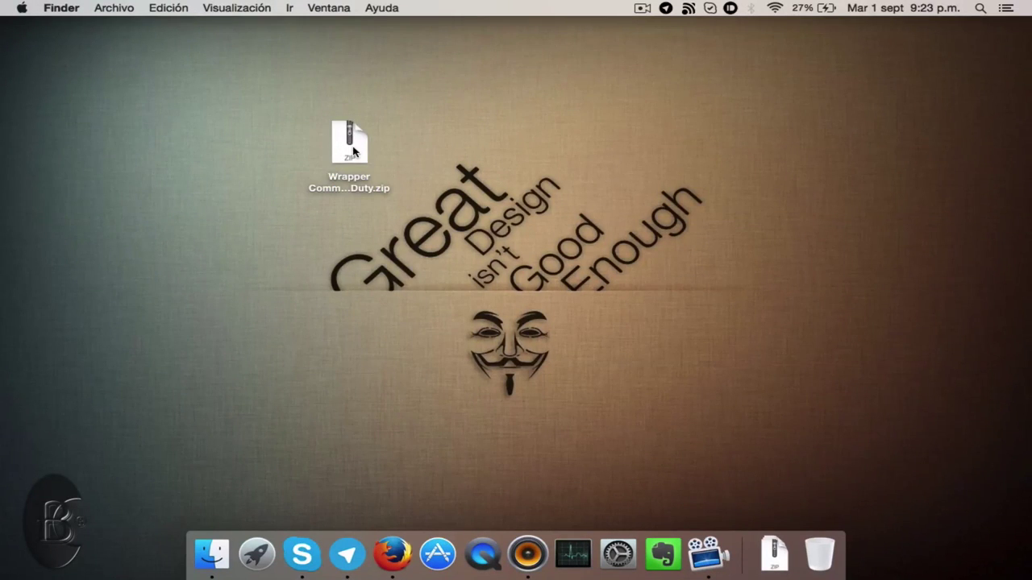
pyautogui.click(353, 151)
pyautogui.click(404, 148)
pyautogui.click(342, 144)
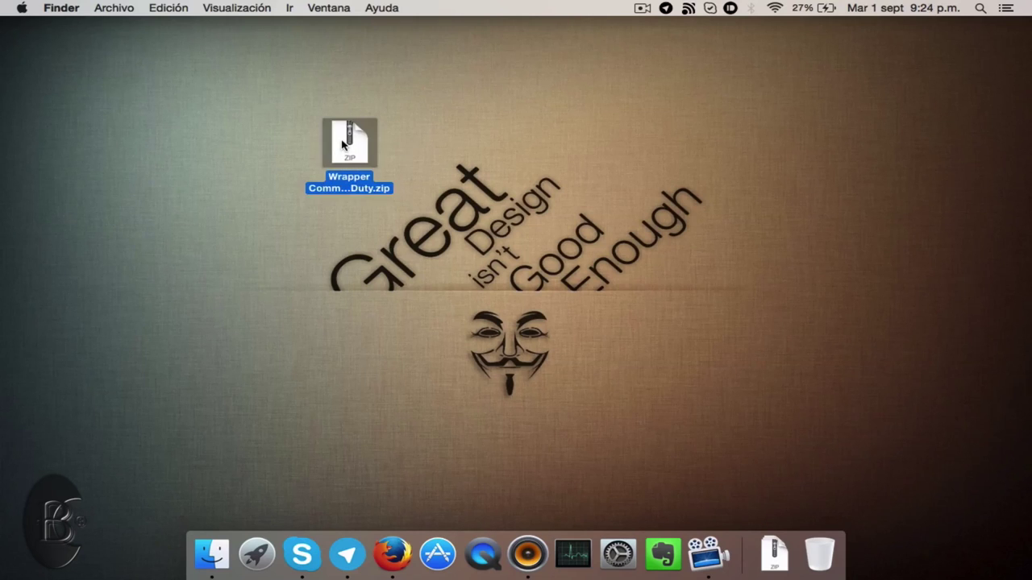
pyautogui.doubleClick(342, 144)
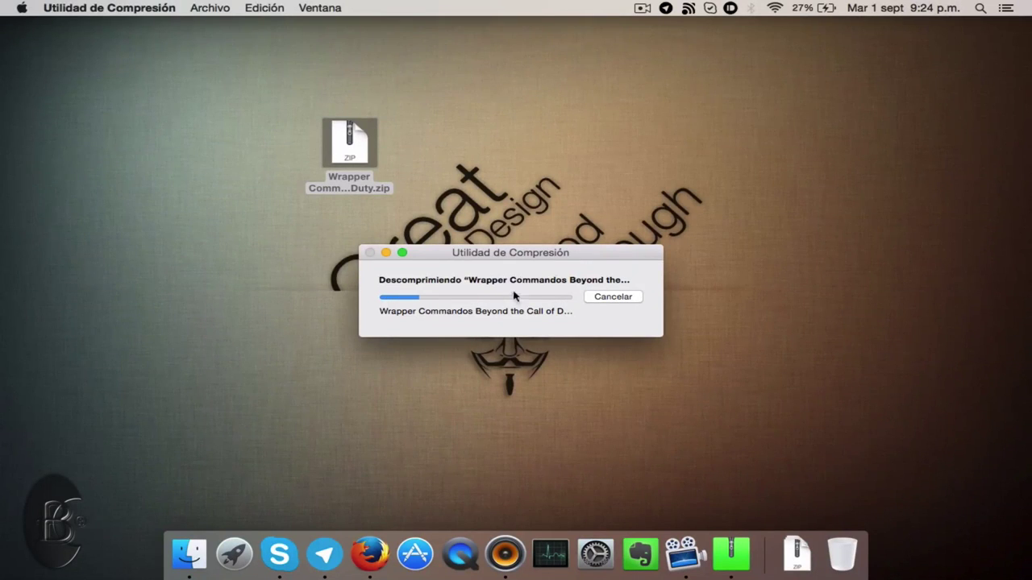
# Place the decompressed wrapper folder beside the ZIP file on the desktop and open it
pyautogui.hotkey('ctrl', 'Right')
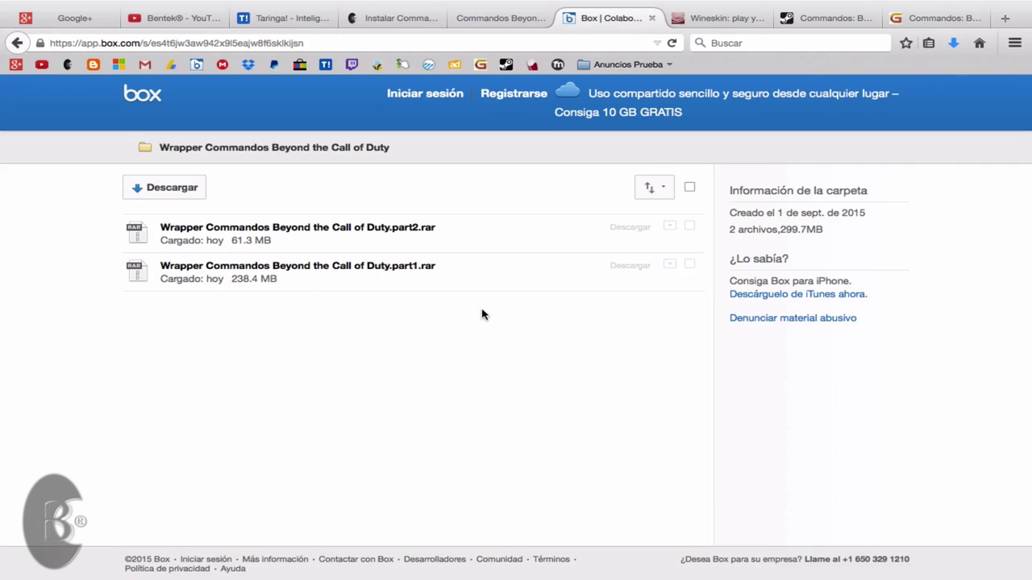
pyautogui.hotkey('ctrl', 'Left')
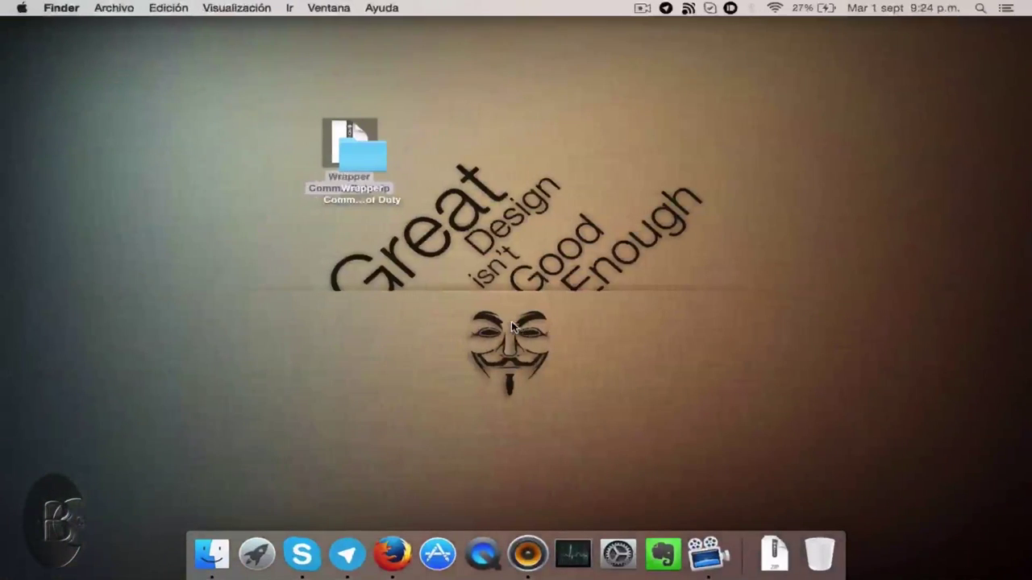
pyautogui.moveTo(362, 147); pyautogui.dragTo(465, 143)
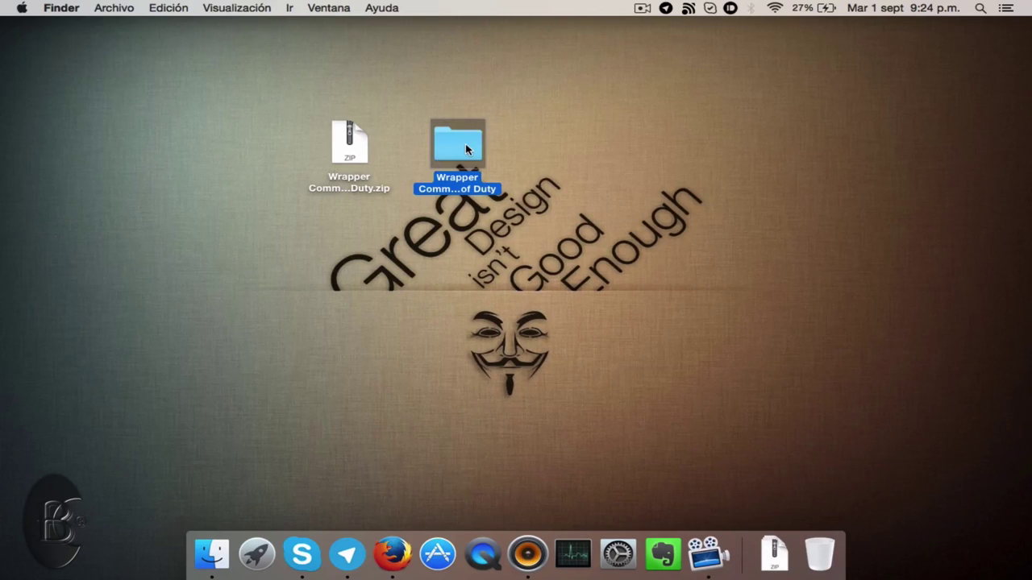
pyautogui.doubleClick(465, 144)
# Select both wrapper RAR parts in the folder and extract them with BetterZip
pyautogui.moveTo(562, 202); pyautogui.dragTo(338, 129)
pyautogui.hotkey('ctrl', 'Right')
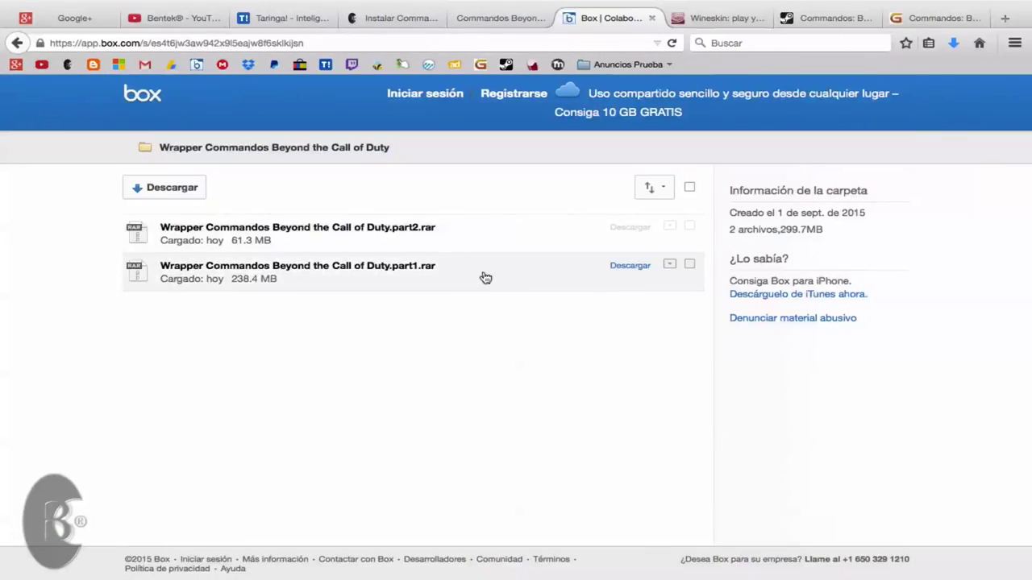
pyautogui.hotkey('ctrl', 'Left')
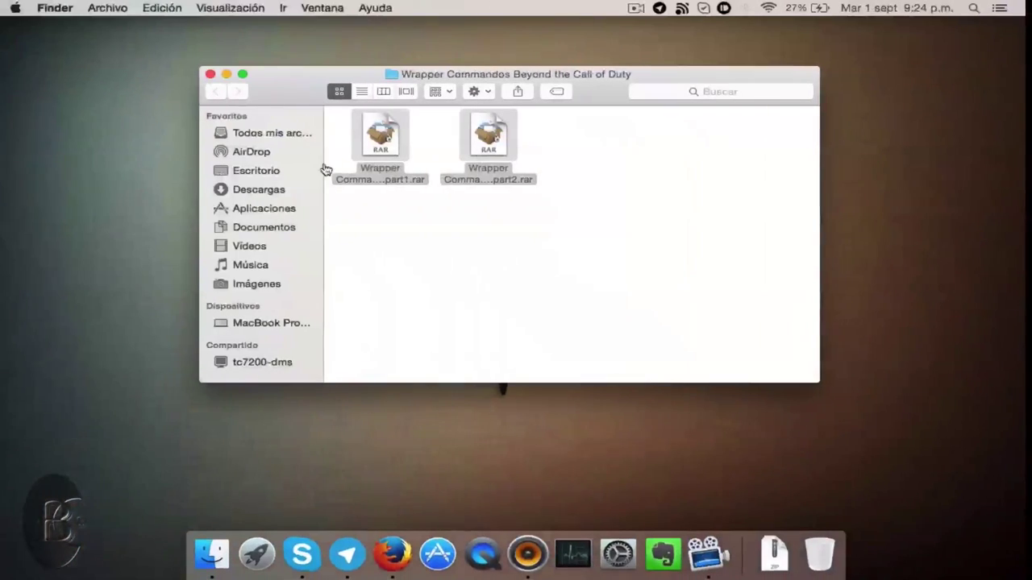
pyautogui.rightClick(393, 143)
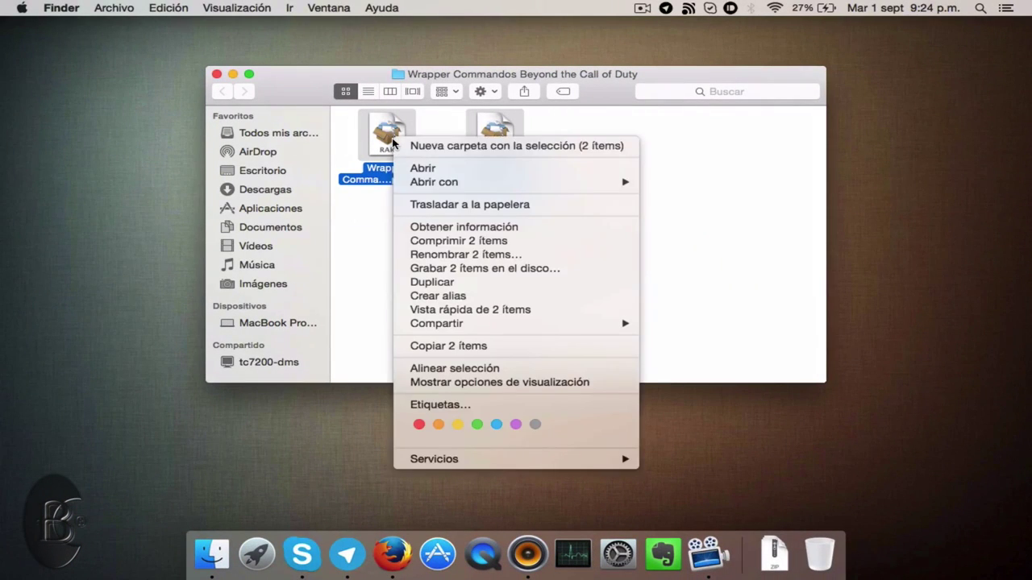
pyautogui.moveTo(519, 461)
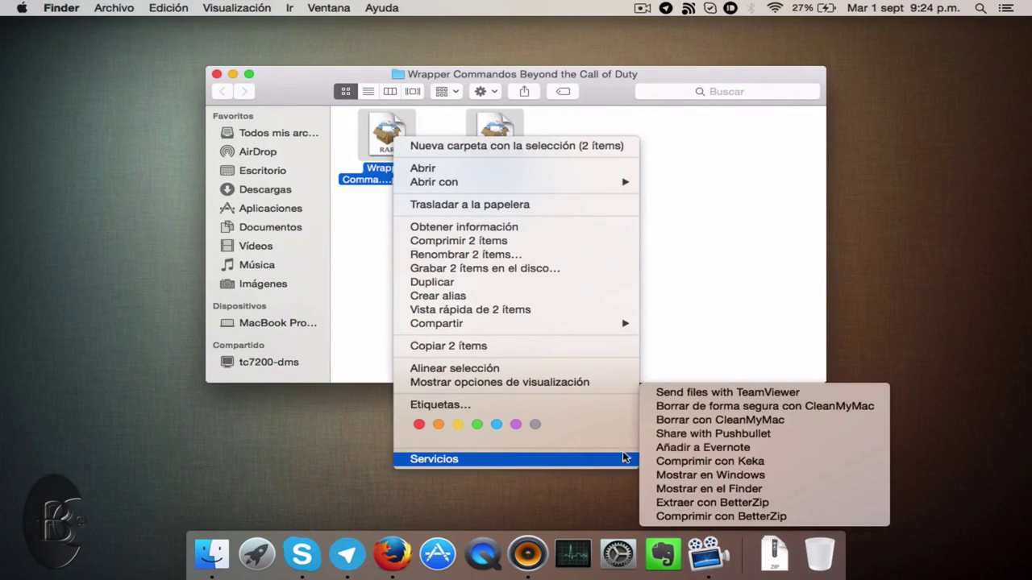
pyautogui.click(720, 502)
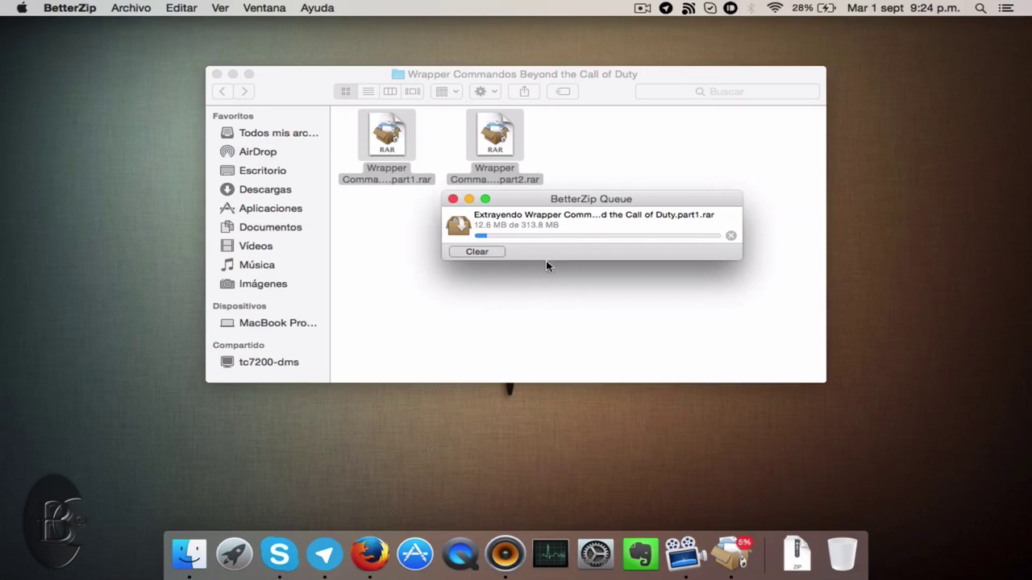
pyautogui.moveTo(603, 202); pyautogui.dragTo(603, 213)
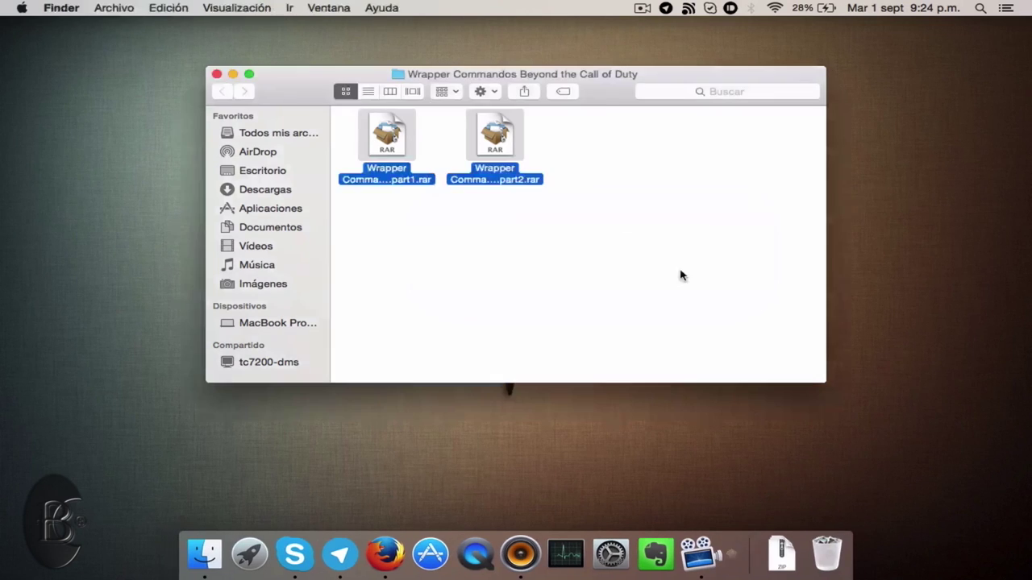
# Open the extracted Wrapper Commandos Beyond the Call of Duty disk image and close its folder window
pyautogui.moveTo(604, 149); pyautogui.dragTo(393, 144)
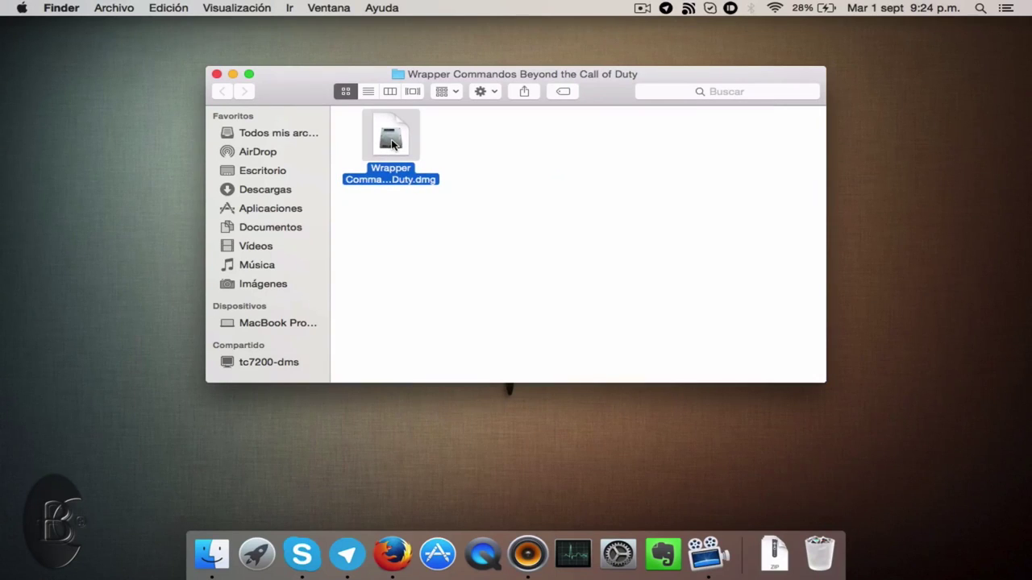
pyautogui.click(531, 174)
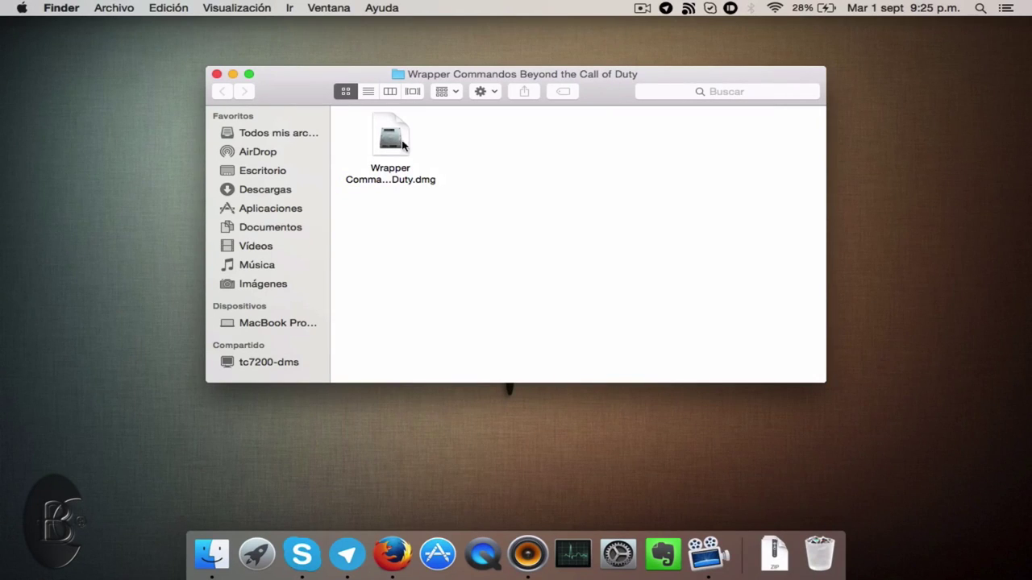
pyautogui.click(404, 137)
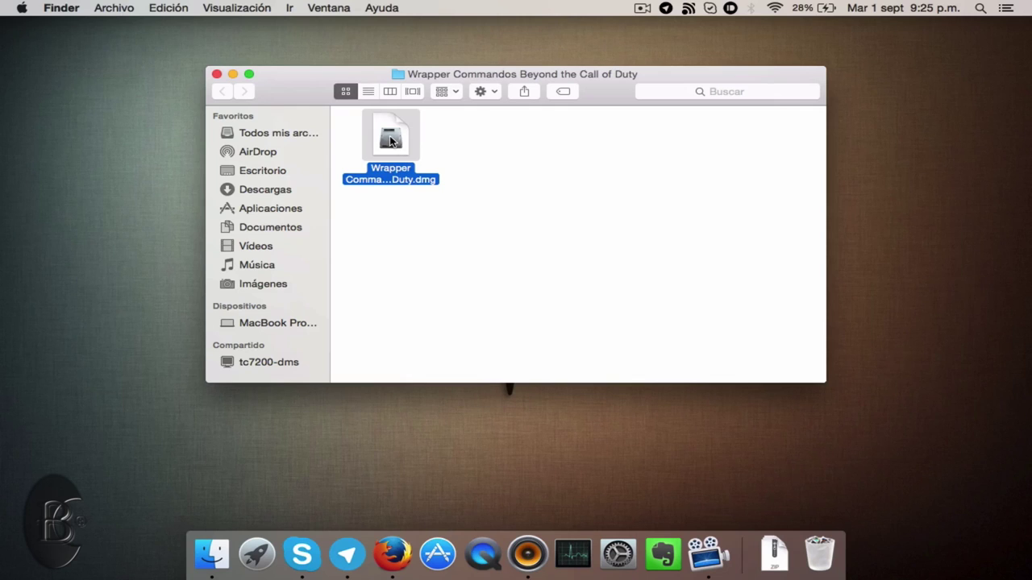
pyautogui.press('super+o')
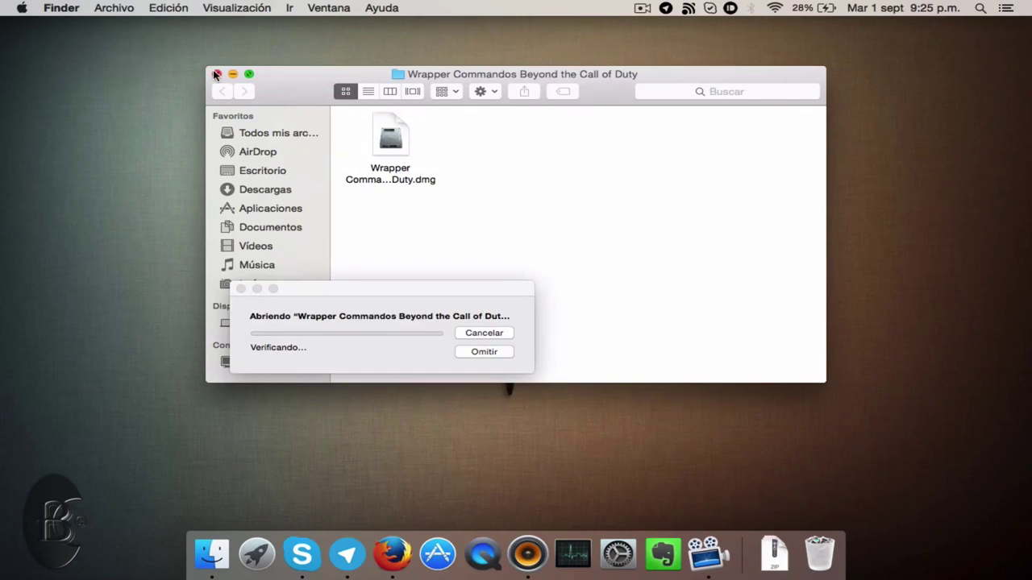
pyautogui.click(215, 74)
pyautogui.moveTo(403, 292); pyautogui.dragTo(407, 260)
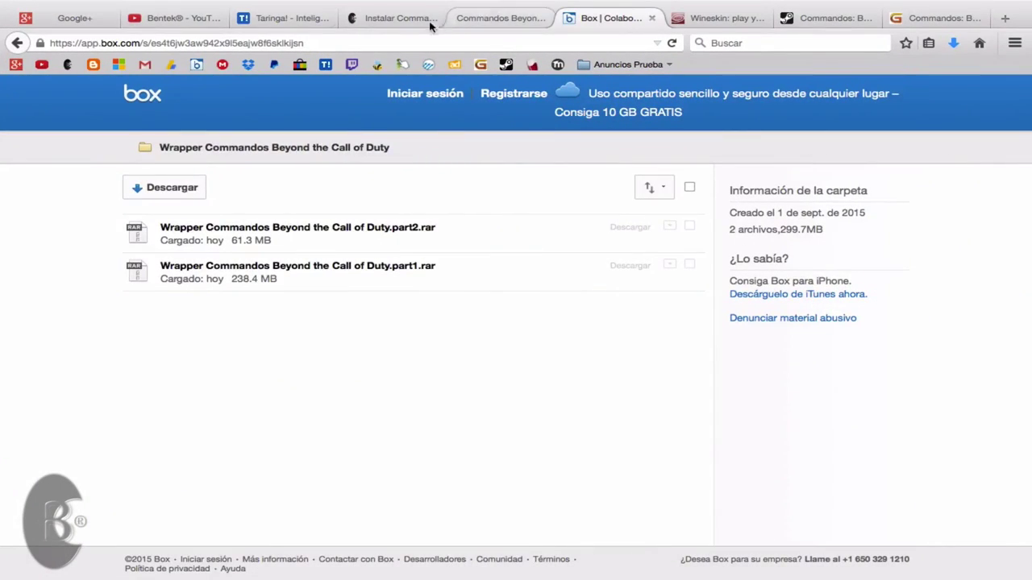
# Switch to Firefox, check the Wineskin Winery link in the blog article and view the Wineskin downloads page
pyautogui.click(412, 18)
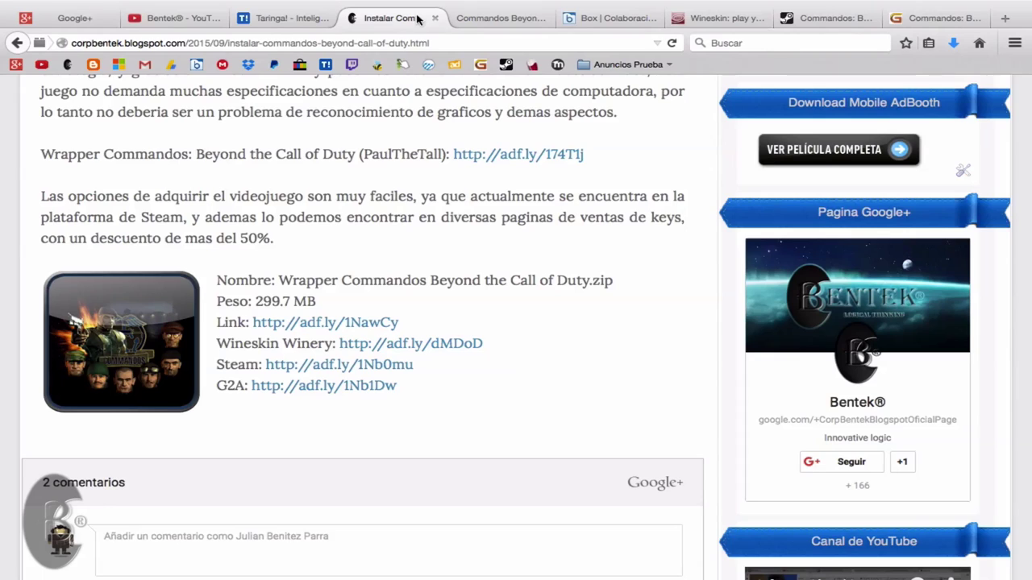
pyautogui.scroll(-2, 457, 302)
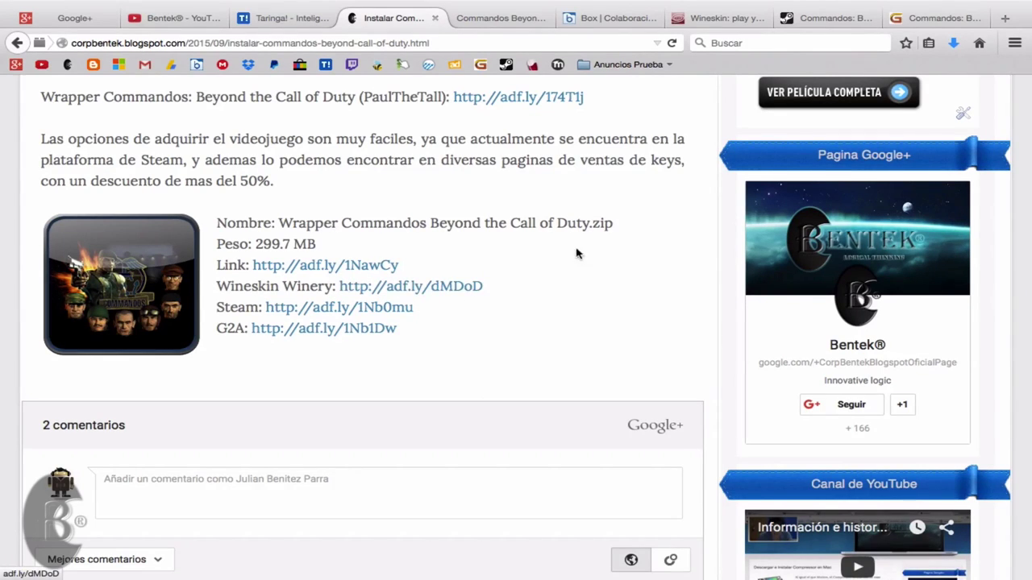
pyautogui.click(717, 19)
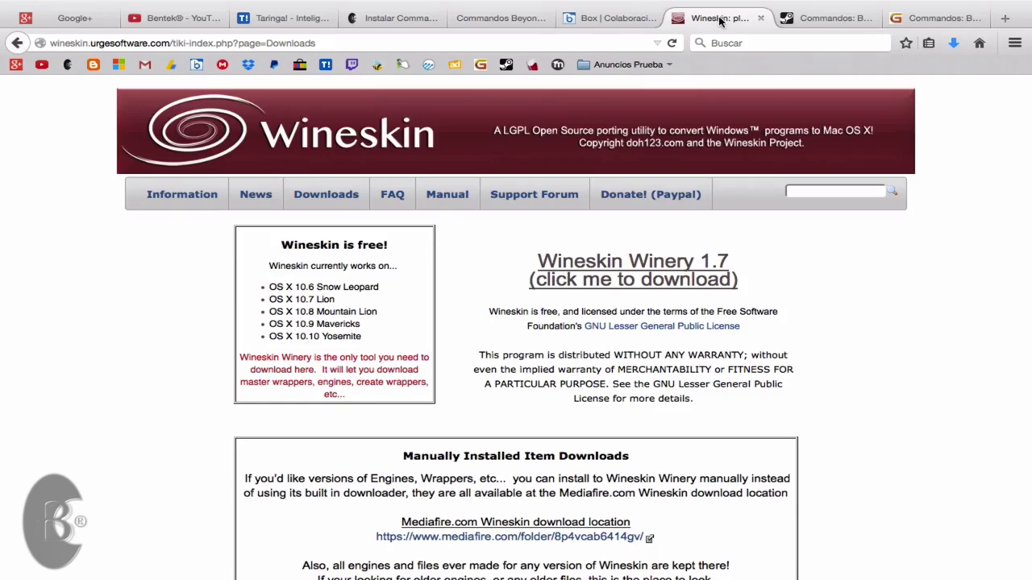
pyautogui.scroll(-2, 569, 395)
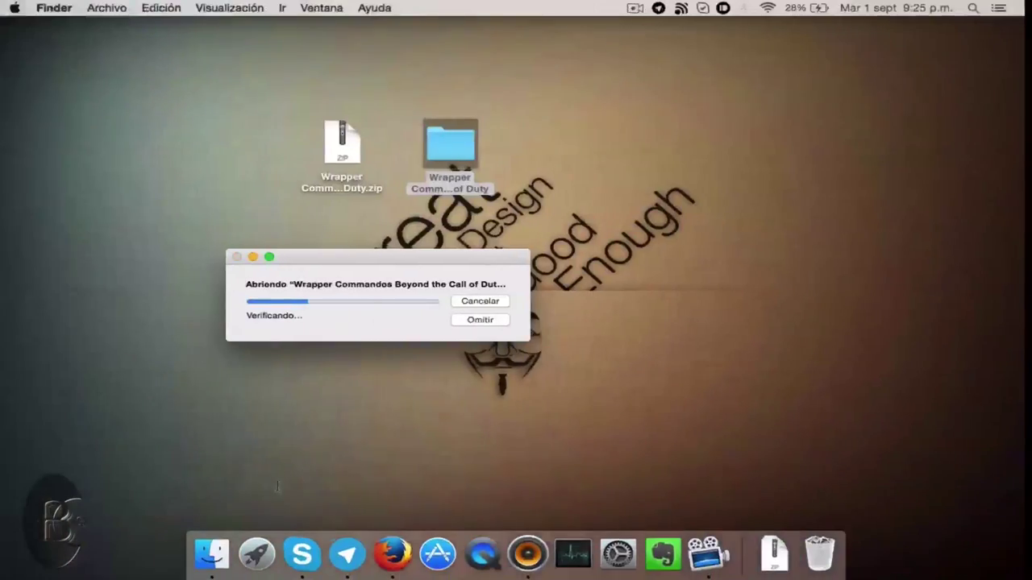
# Open Wineskin Winery from the installed applications, review its installed engines and wrapper version, and close it
pyautogui.click(256, 553)
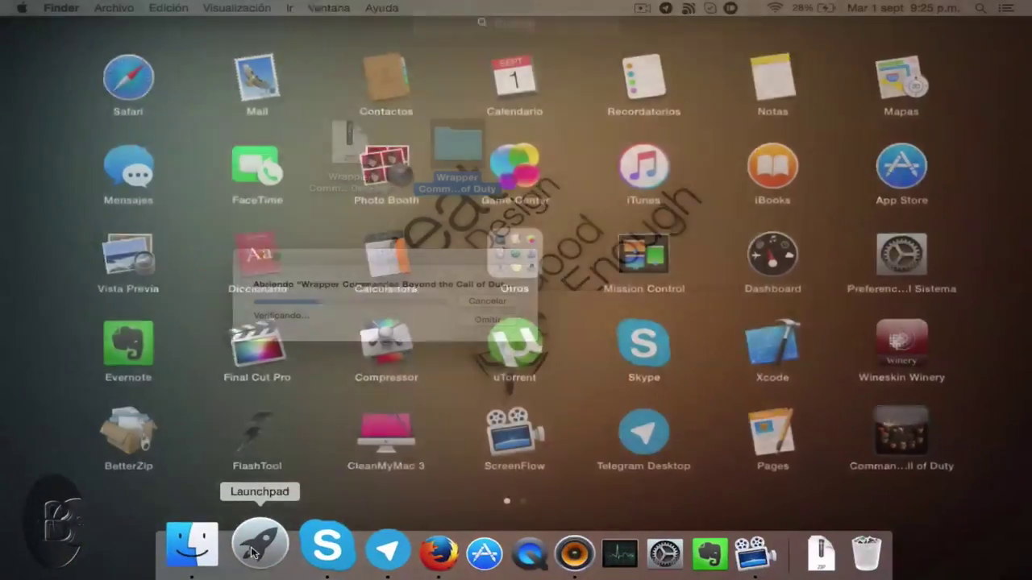
pyautogui.hscroll(3, 331, 357)
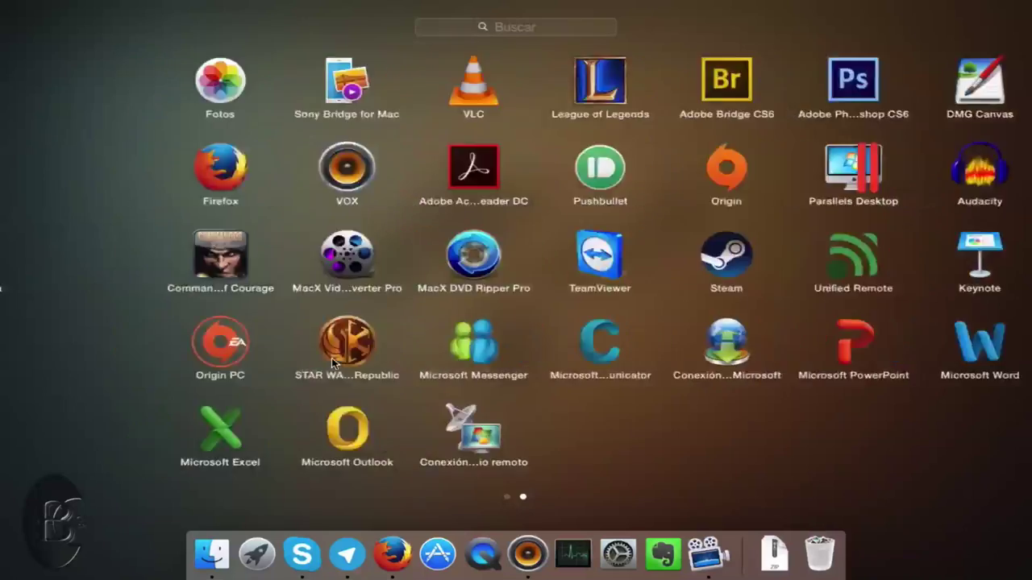
pyautogui.hscroll(-3, 331, 357)
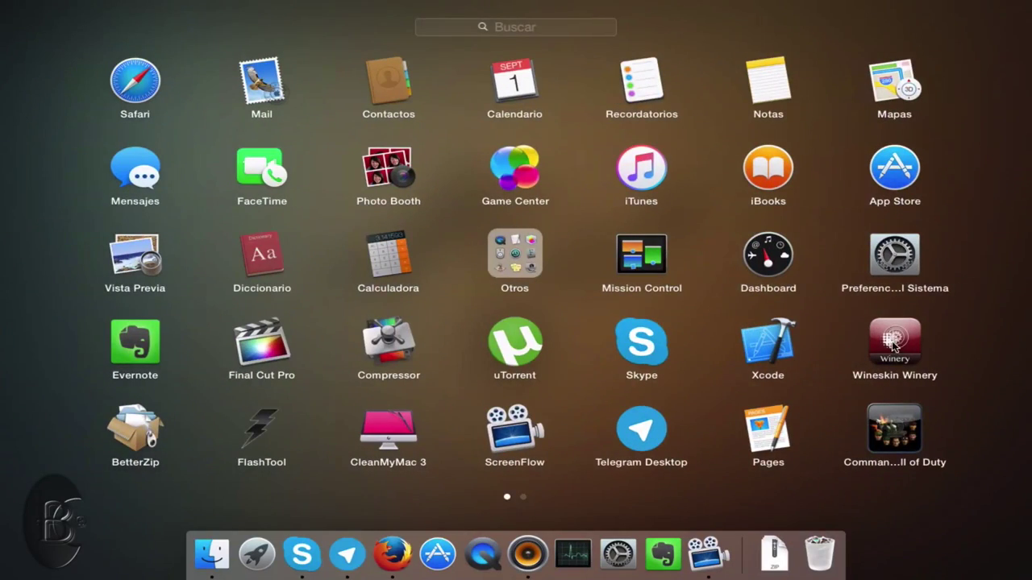
pyautogui.click(891, 342)
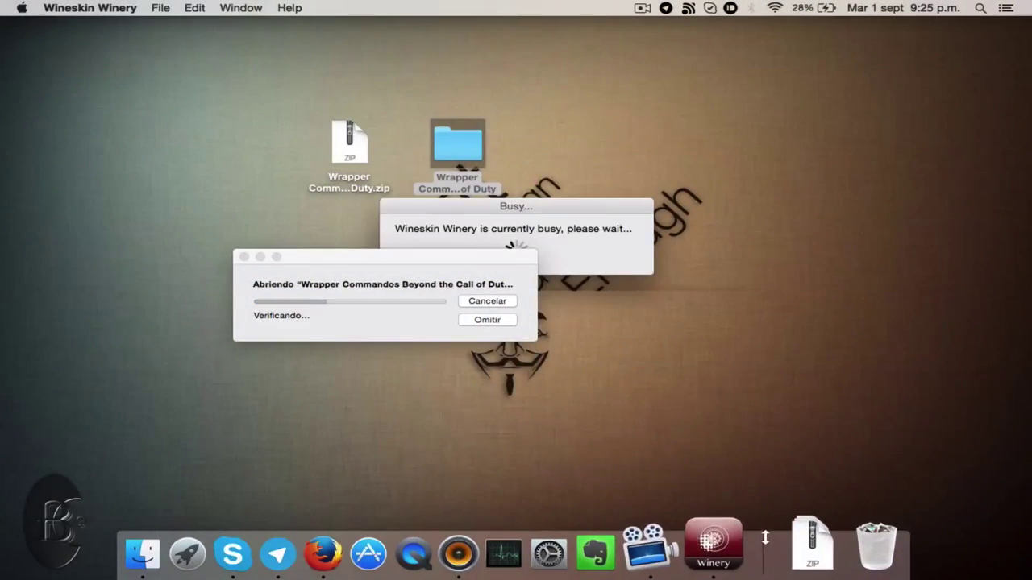
pyautogui.moveTo(592, 133); pyautogui.dragTo(739, 133)
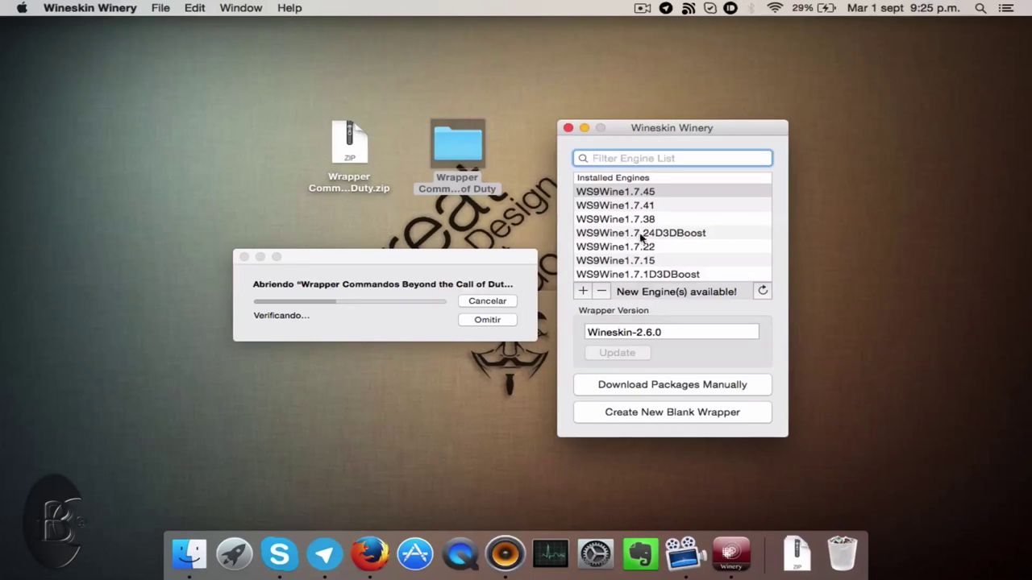
pyautogui.click(568, 129)
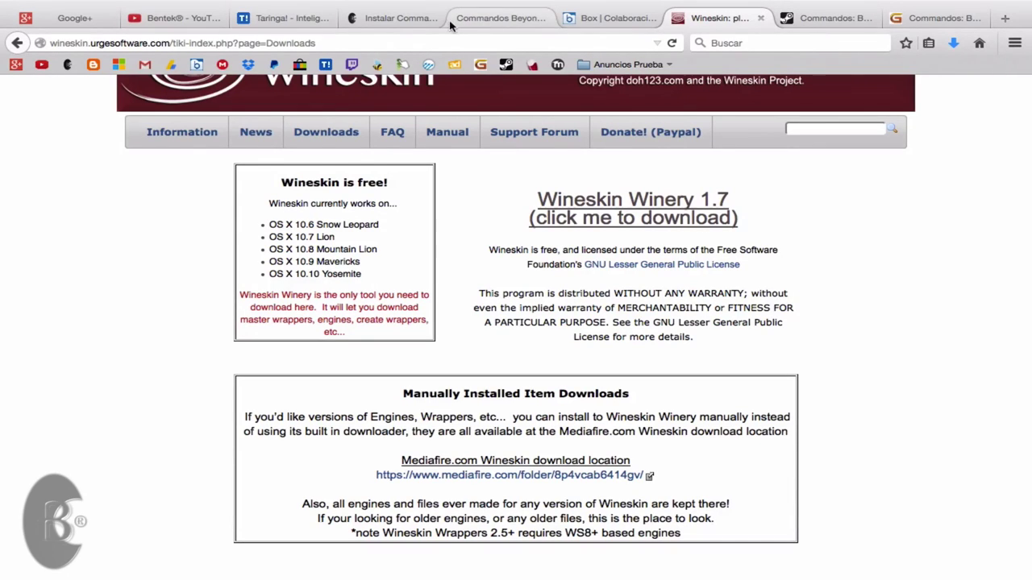
# In Firefox, check the Steam link in the blog article and examine the Commandos: Beyond the Call of Duty purchase options on the Steam store page
pyautogui.click(391, 18)
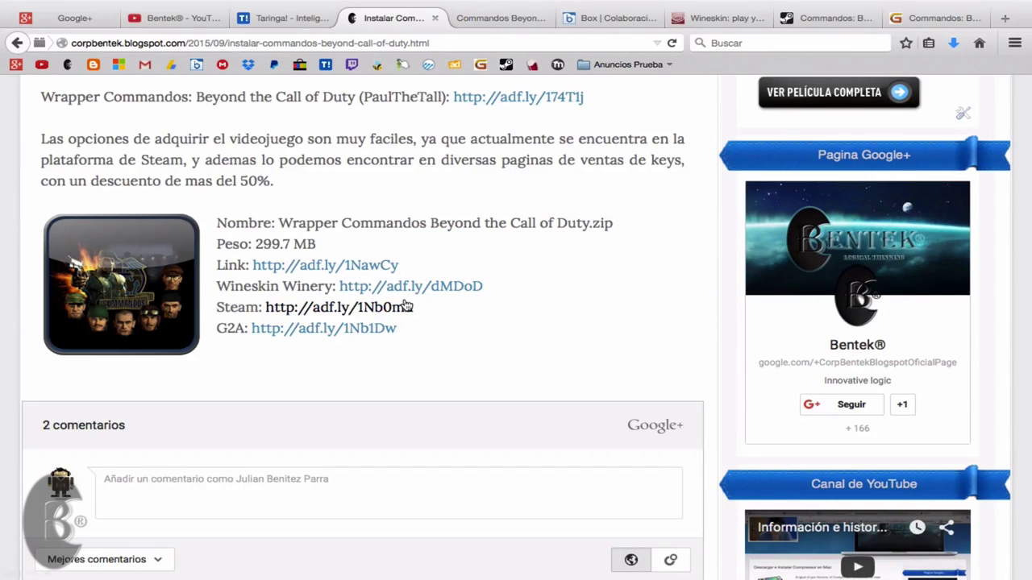
pyautogui.click(824, 18)
pyautogui.scroll(-5, 668, 320)
pyautogui.scroll(1, 672, 320)
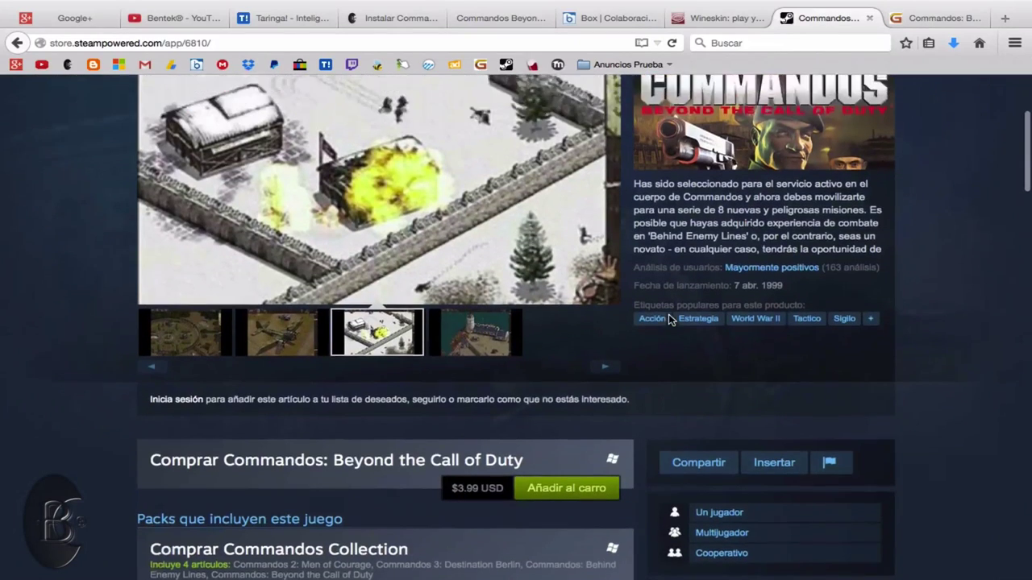
pyautogui.scroll(-5, 610, 207)
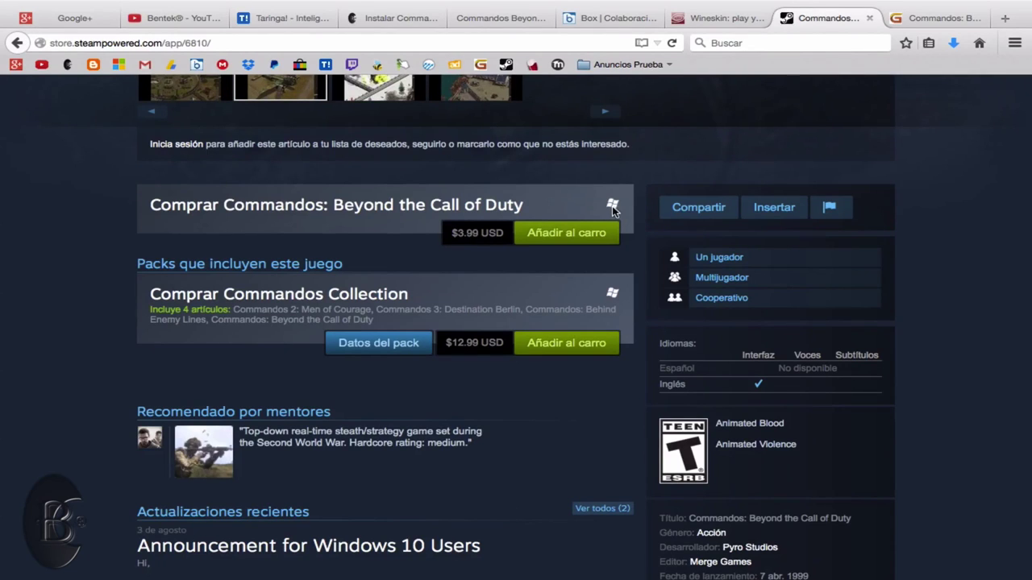
pyautogui.scroll(3, 612, 213)
pyautogui.scroll(1, 638, 227)
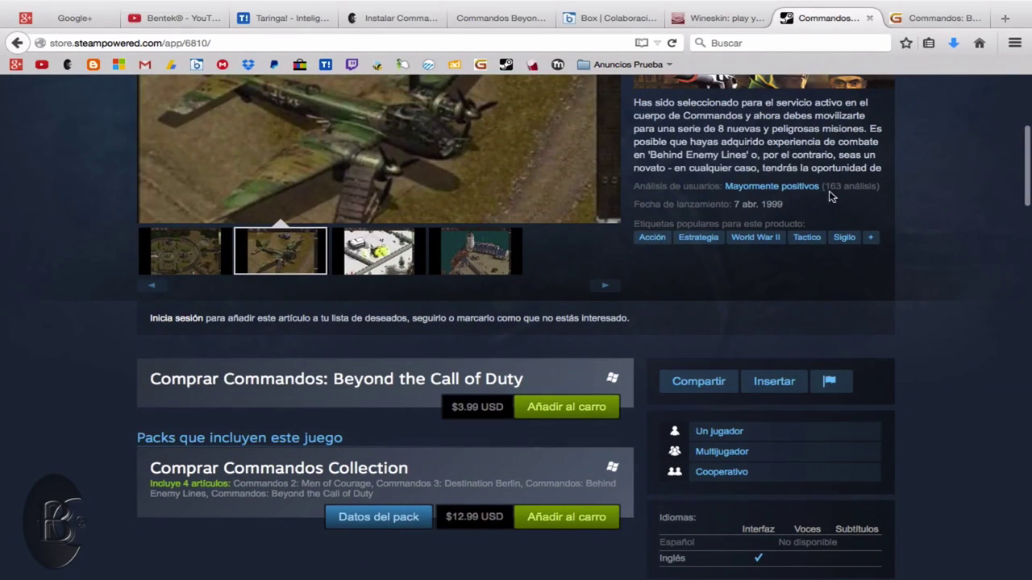
pyautogui.scroll(4, 621, 275)
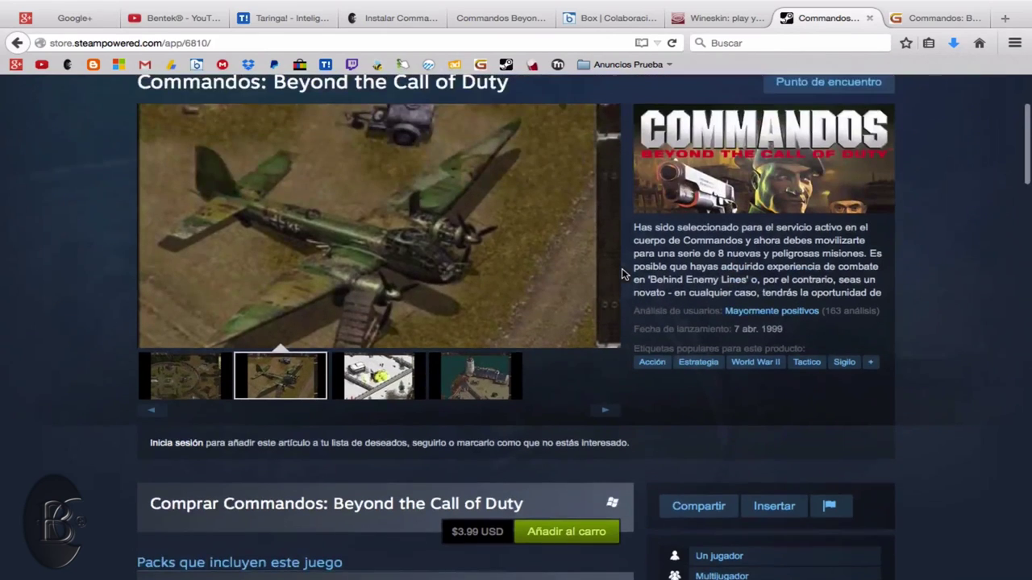
pyautogui.scroll(-6, 622, 275)
pyautogui.scroll(-2, 621, 275)
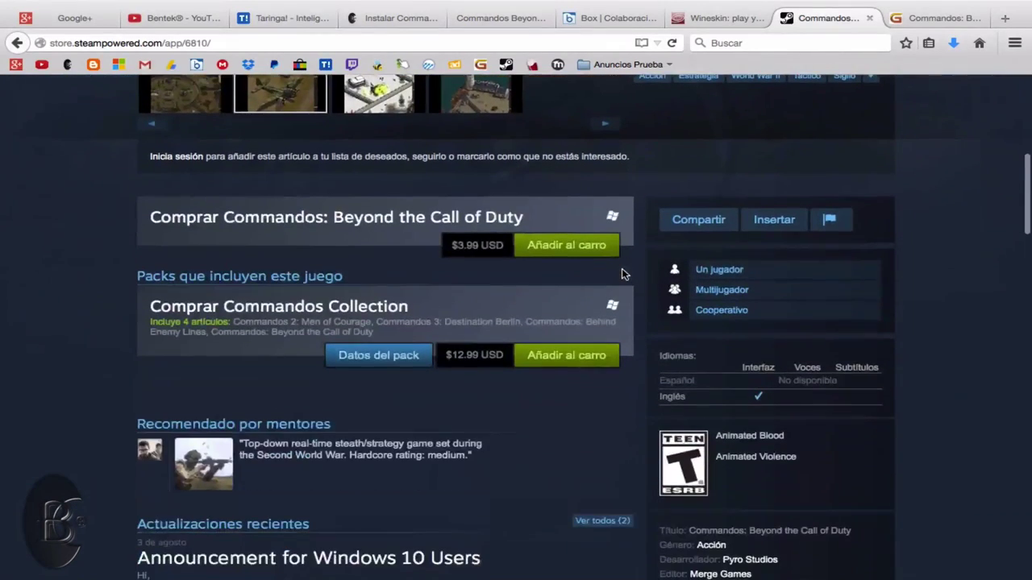
# Check the G2A link in the blog article and examine the selected offer's price for the game's Steam key on G2A
pyautogui.click(382, 22)
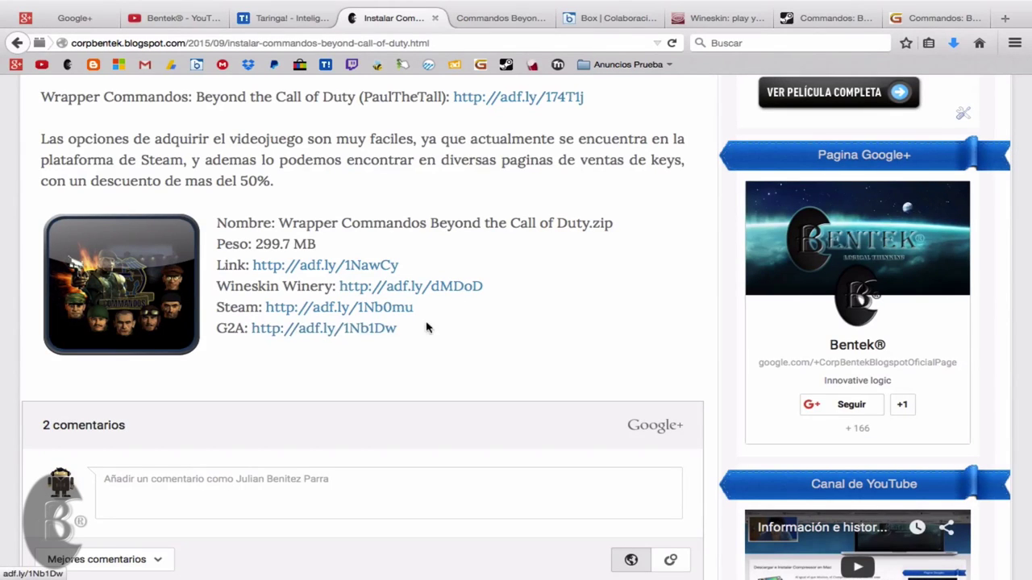
pyautogui.click(935, 18)
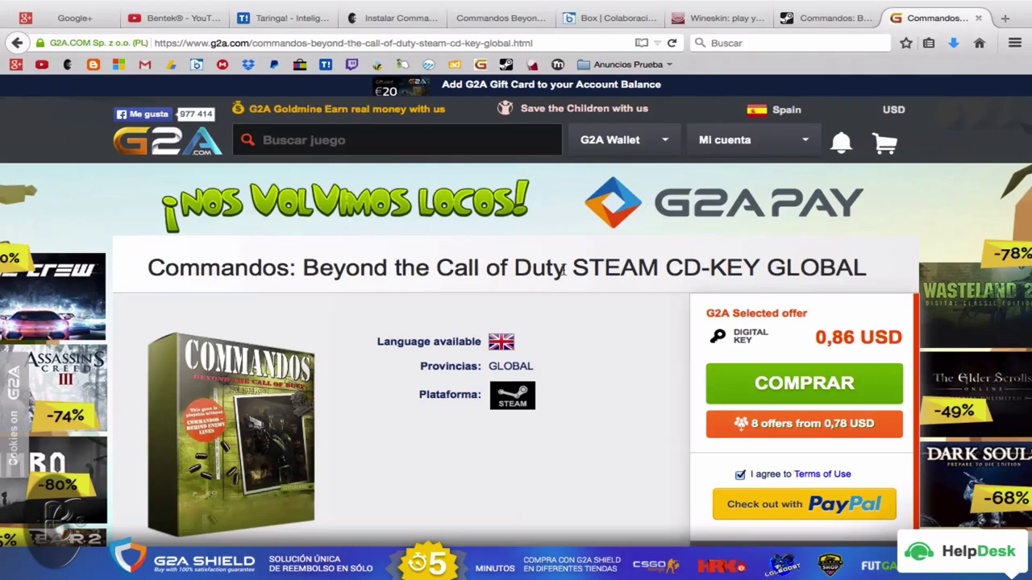
pyautogui.scroll(-3, 651, 319)
pyautogui.scroll(-3, 652, 323)
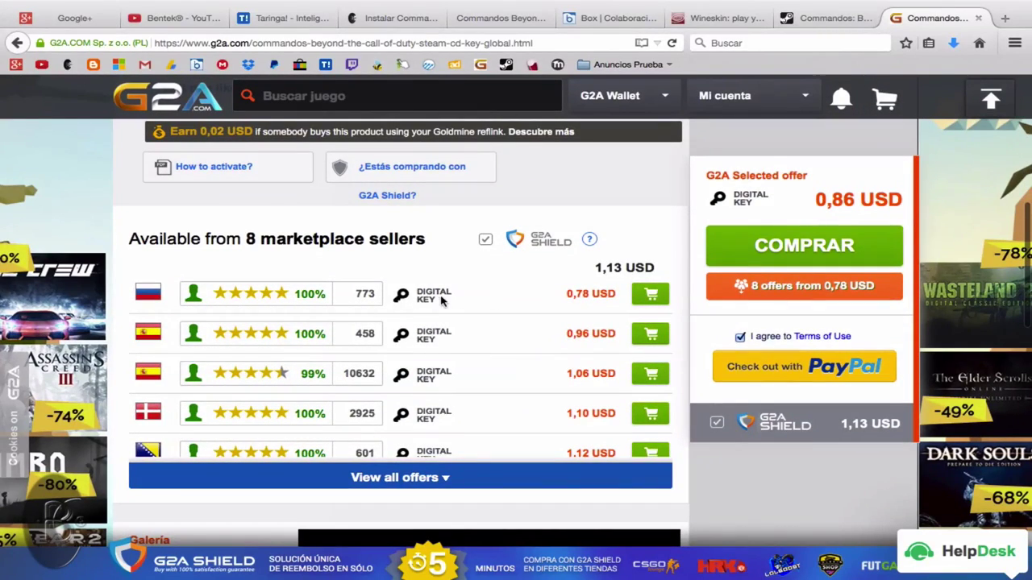
pyautogui.scroll(3, 435, 302)
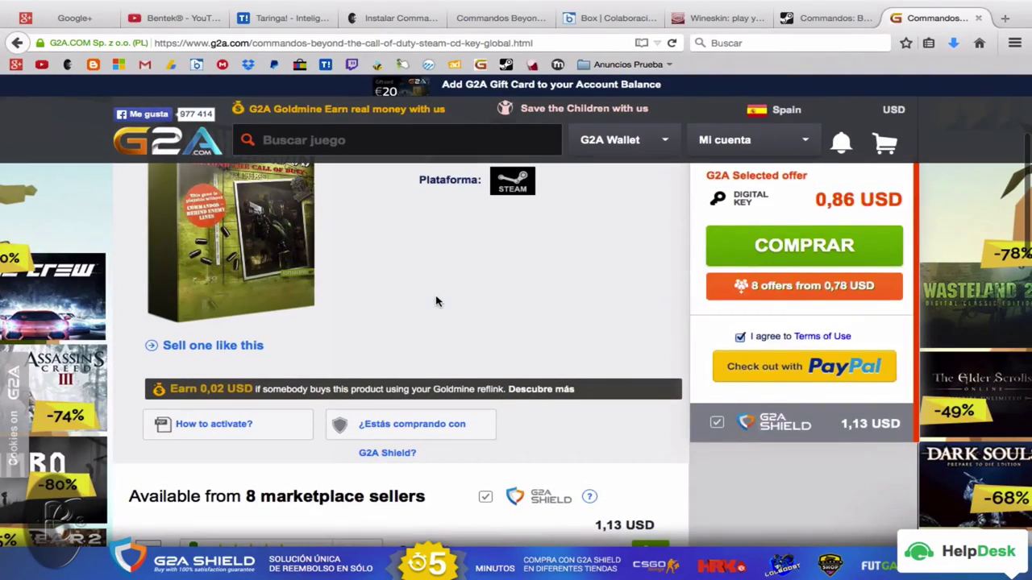
pyautogui.scroll(2, 435, 302)
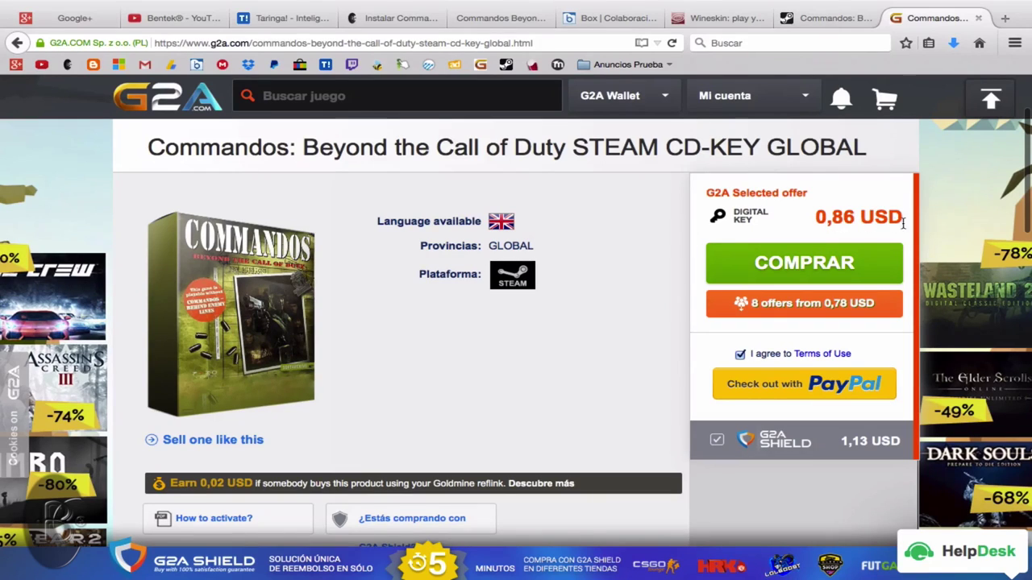
pyautogui.moveTo(816, 219); pyautogui.dragTo(853, 217)
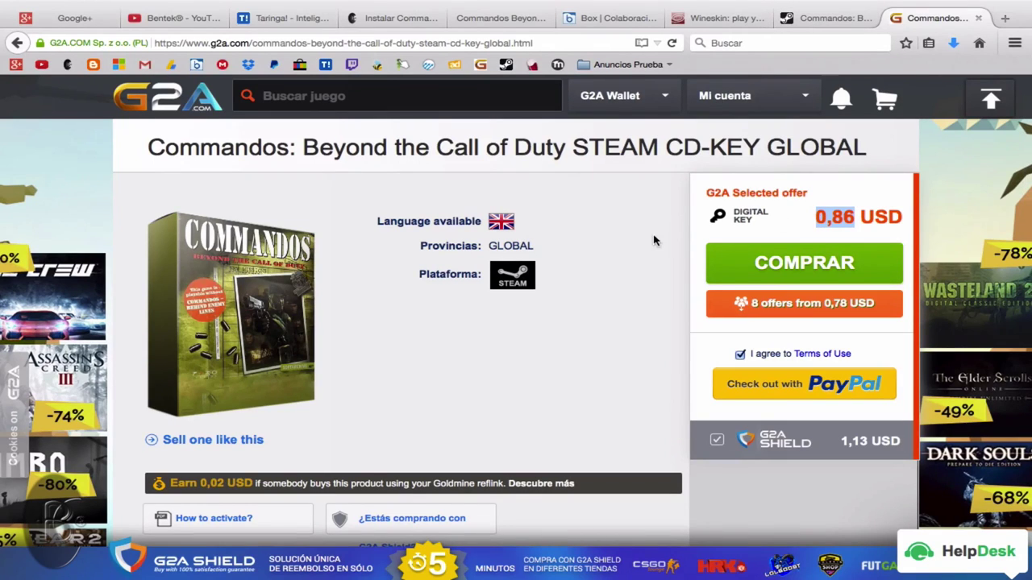
# Compare the marketplace sellers' offers for the Steam key on G2A and return to the blog article
pyautogui.scroll(-5, 647, 267)
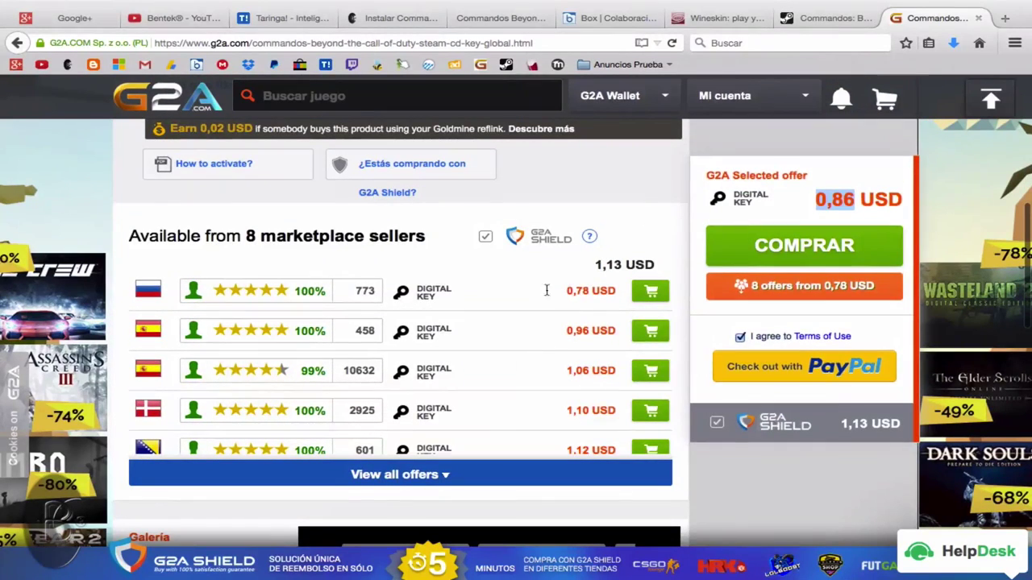
pyautogui.scroll(1, 542, 244)
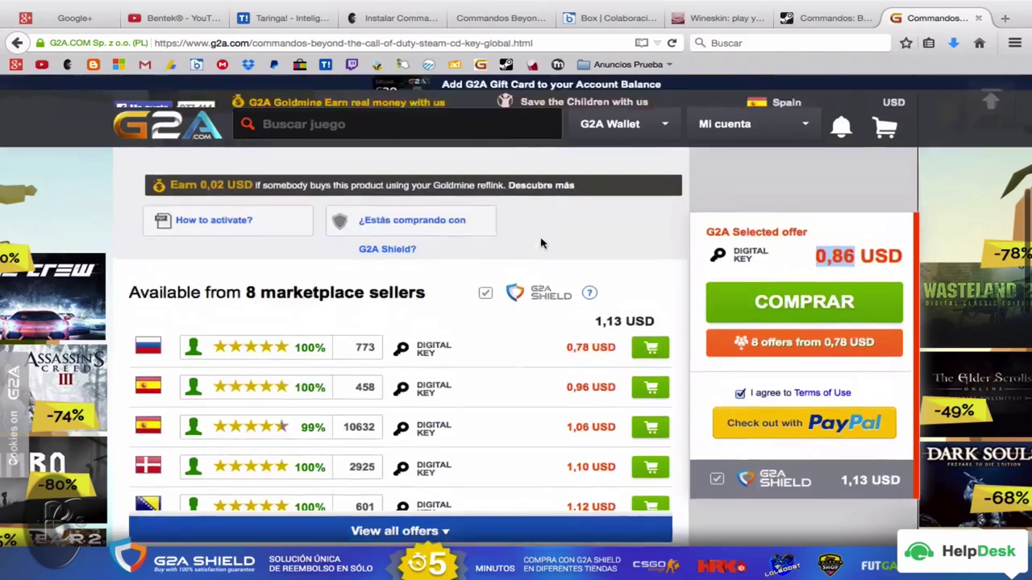
pyautogui.scroll(2, 542, 244)
pyautogui.scroll(2, 542, 243)
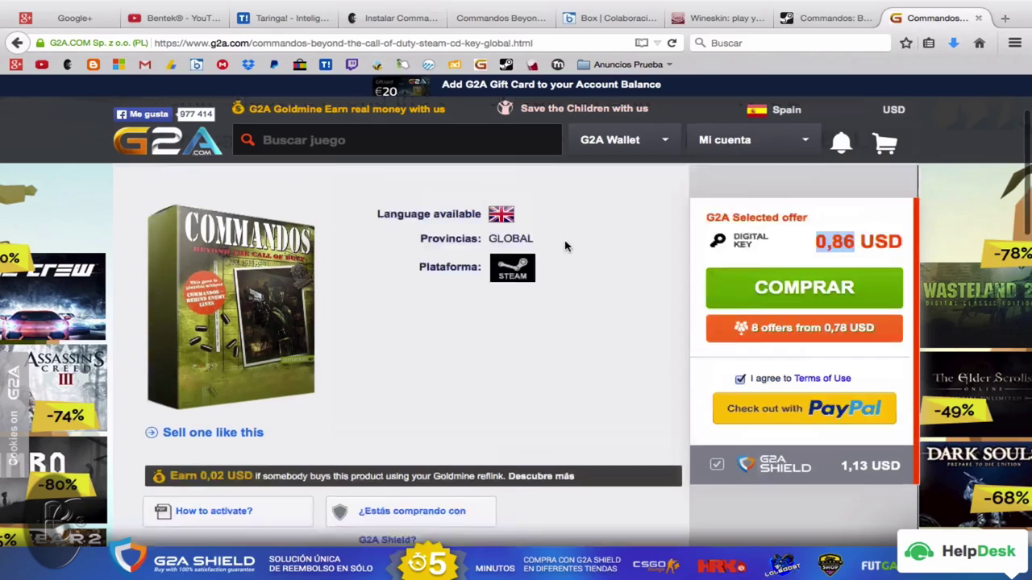
pyautogui.scroll(2, 564, 247)
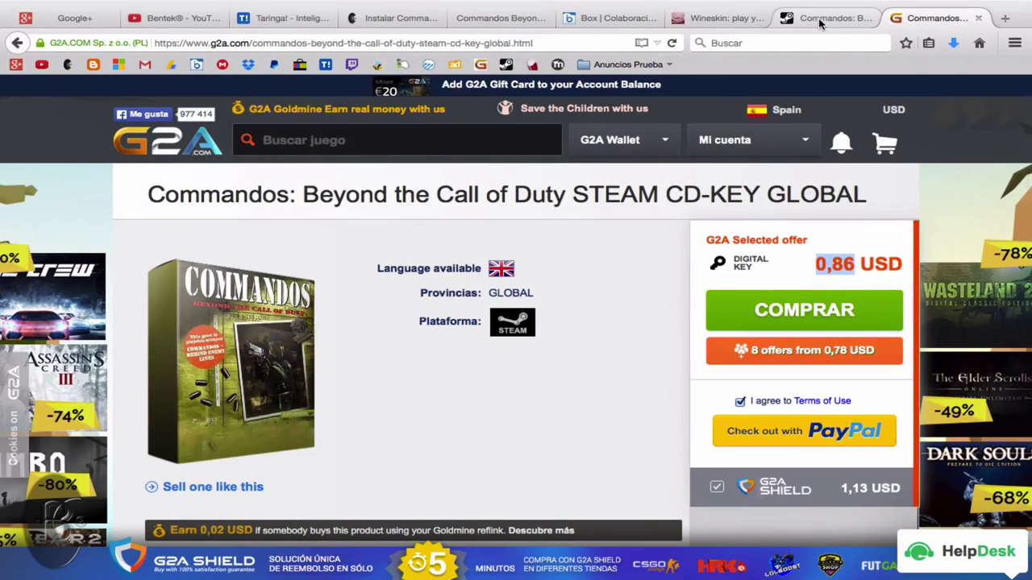
pyautogui.click(401, 27)
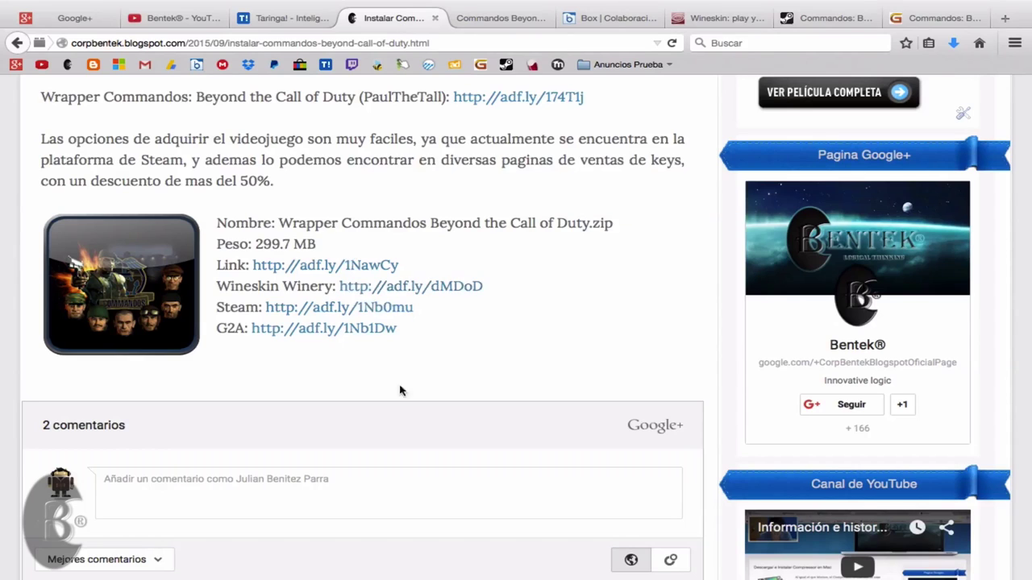
pyautogui.scroll(3, 484, 214)
pyautogui.scroll(3, 507, 218)
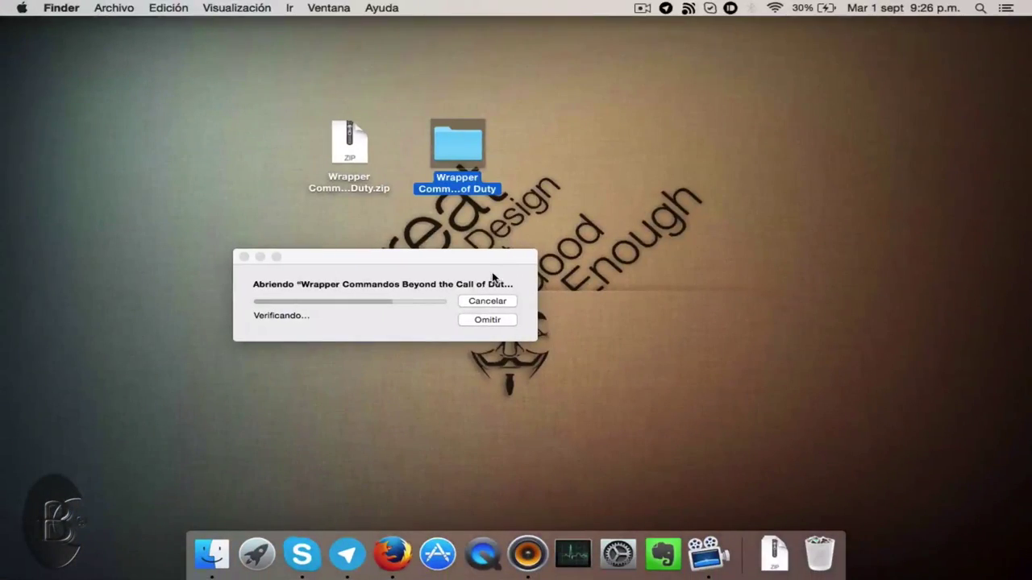
# Copy the Commandos Beyond the Call of Duty app from the mounted wrapper disk image to the desktop and close the image's window
pyautogui.moveTo(444, 261); pyautogui.dragTo(525, 244)
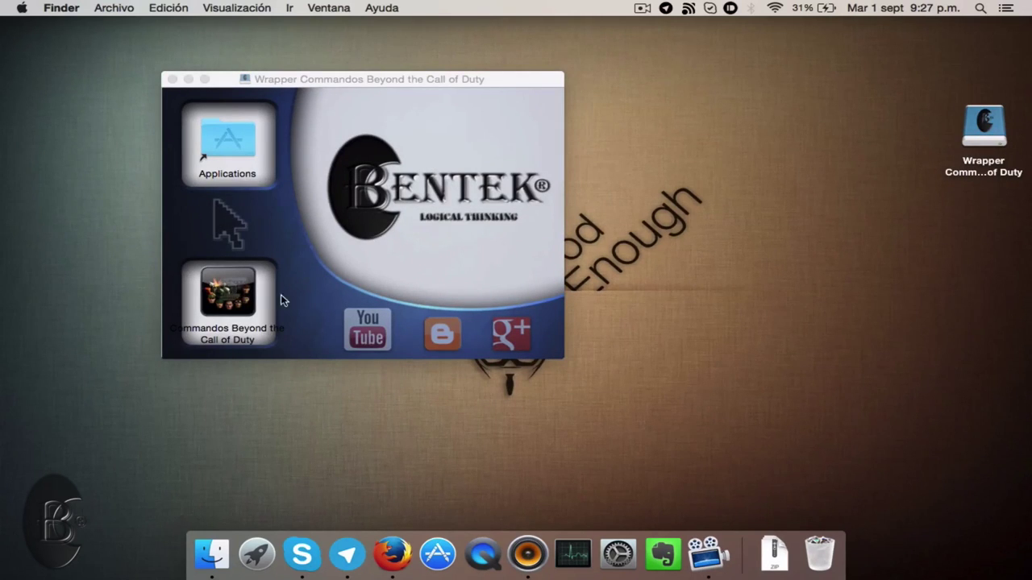
pyautogui.moveTo(351, 83); pyautogui.dragTo(492, 99)
pyautogui.click(374, 314)
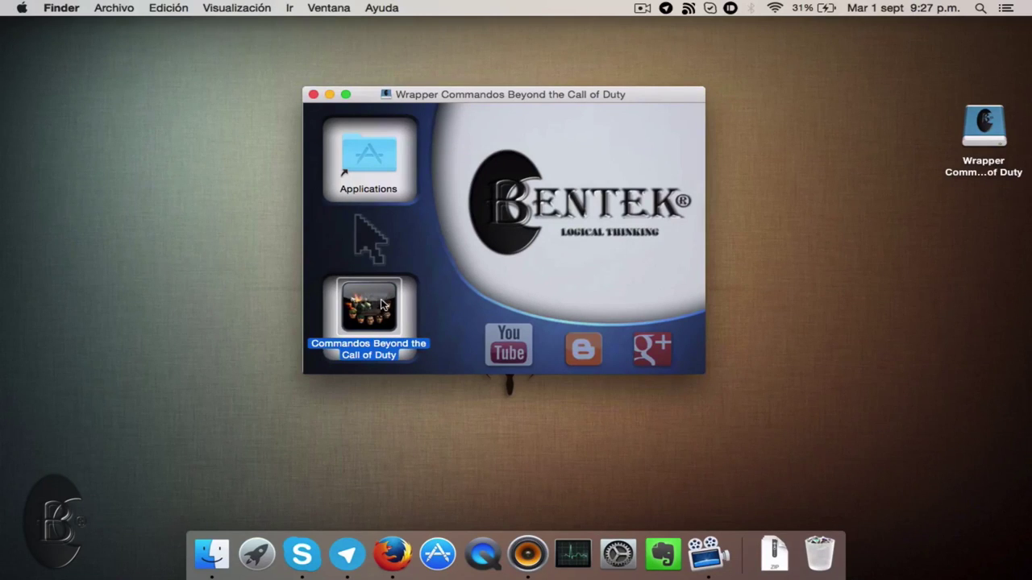
pyautogui.moveTo(381, 308); pyautogui.dragTo(197, 230)
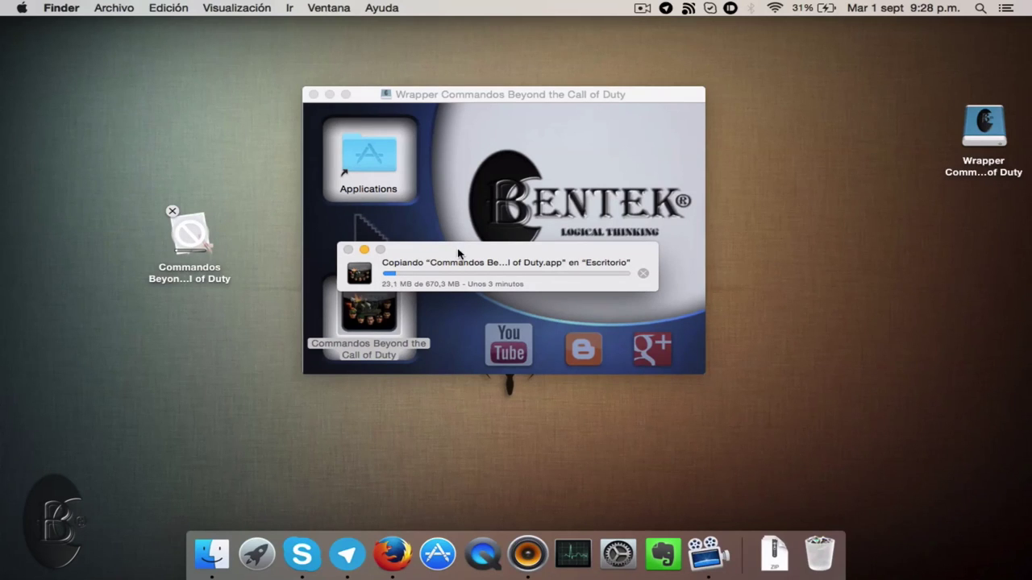
pyautogui.click(496, 109)
pyautogui.click(313, 95)
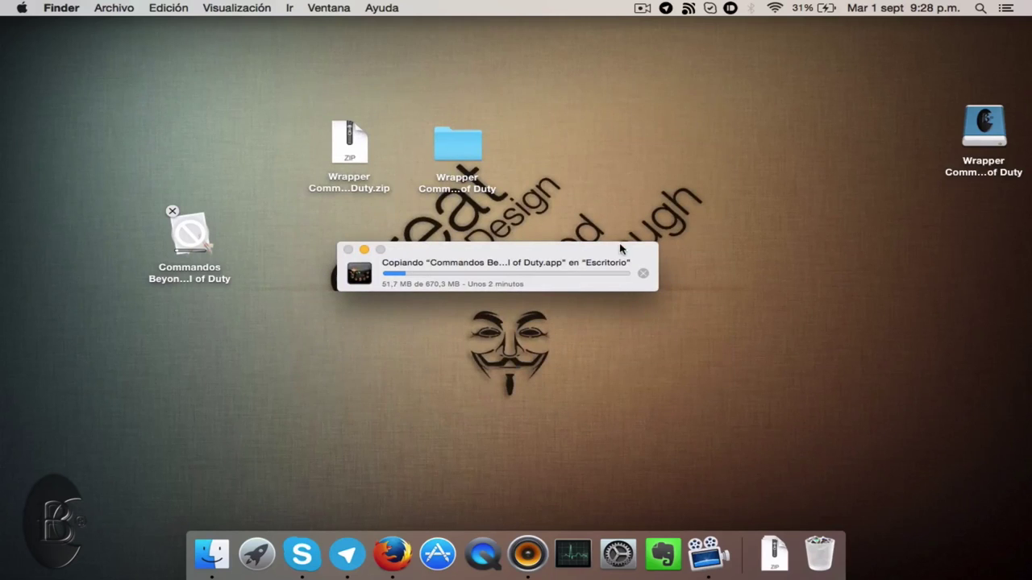
pyautogui.moveTo(530, 255); pyautogui.dragTo(595, 244)
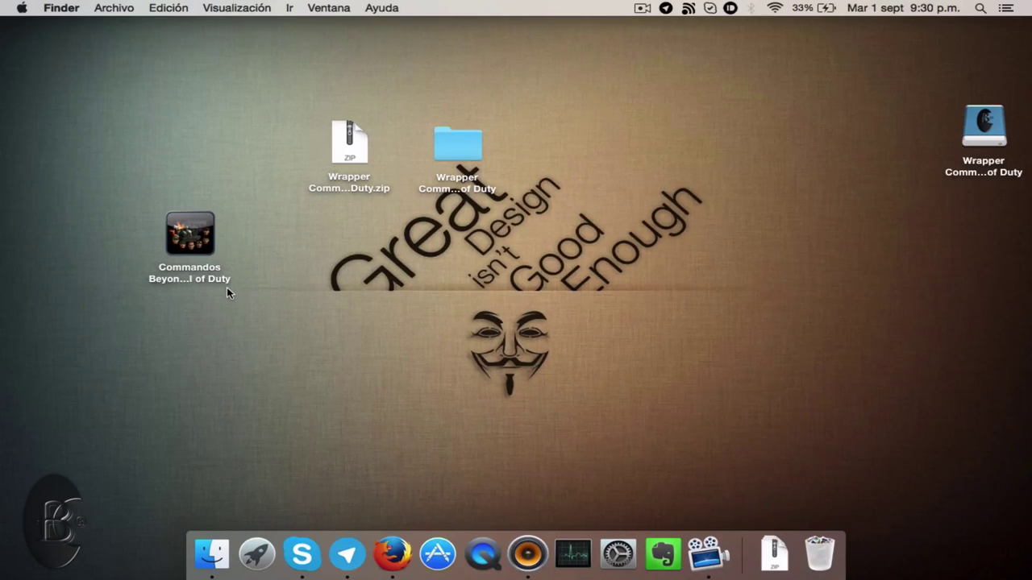
# Show the package contents of the Commandos Beyond the Call of Duty app on the desktop and launch Steam from them
pyautogui.moveTo(182, 239); pyautogui.dragTo(188, 240)
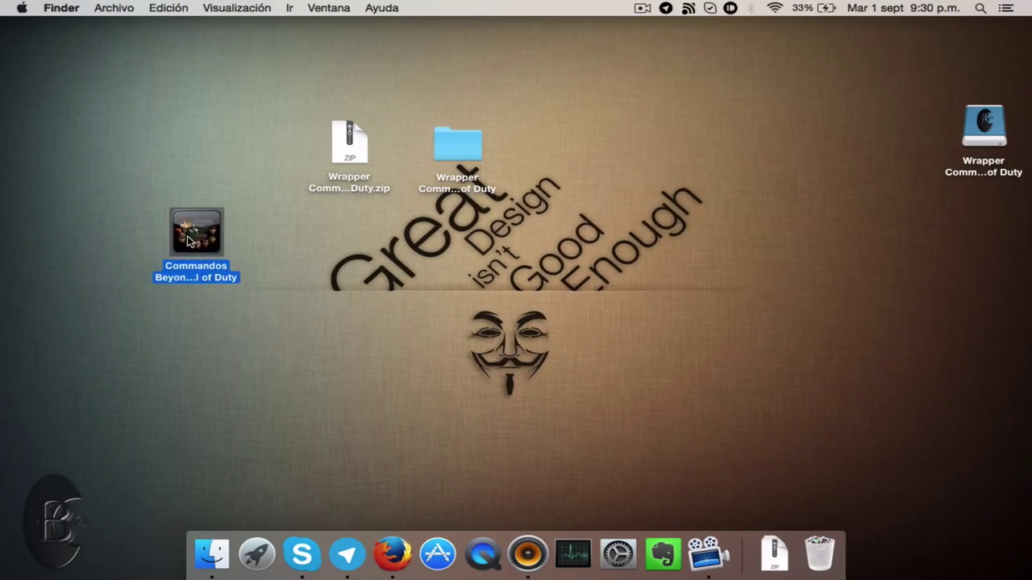
pyautogui.click(277, 309)
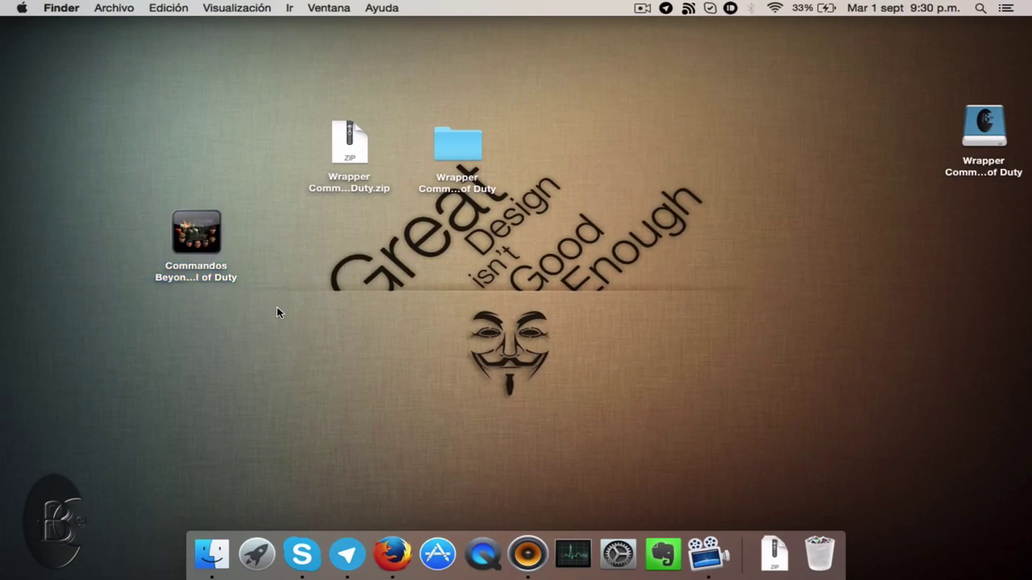
pyautogui.click(197, 246)
pyautogui.rightClick(196, 246)
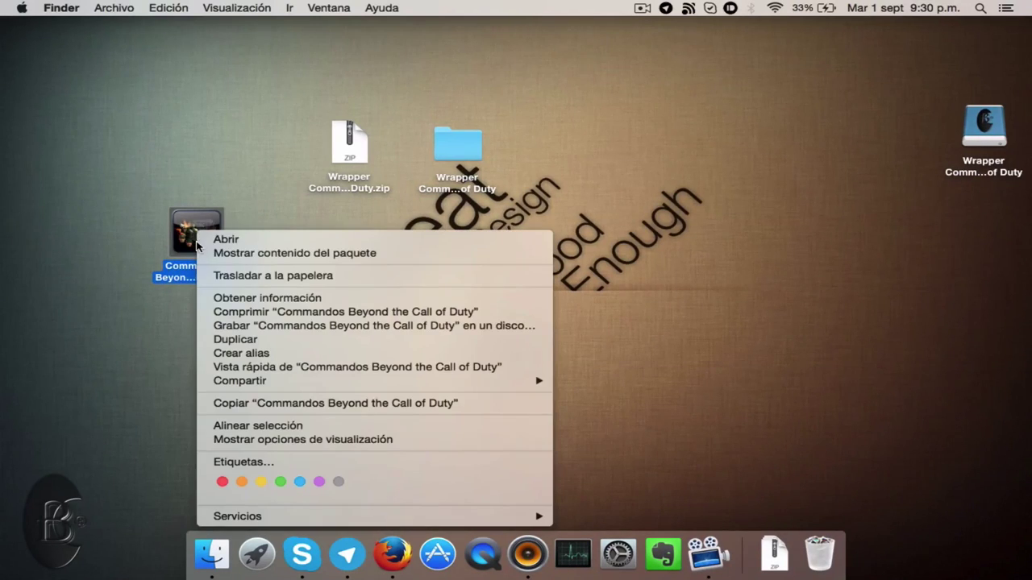
pyautogui.click(293, 255)
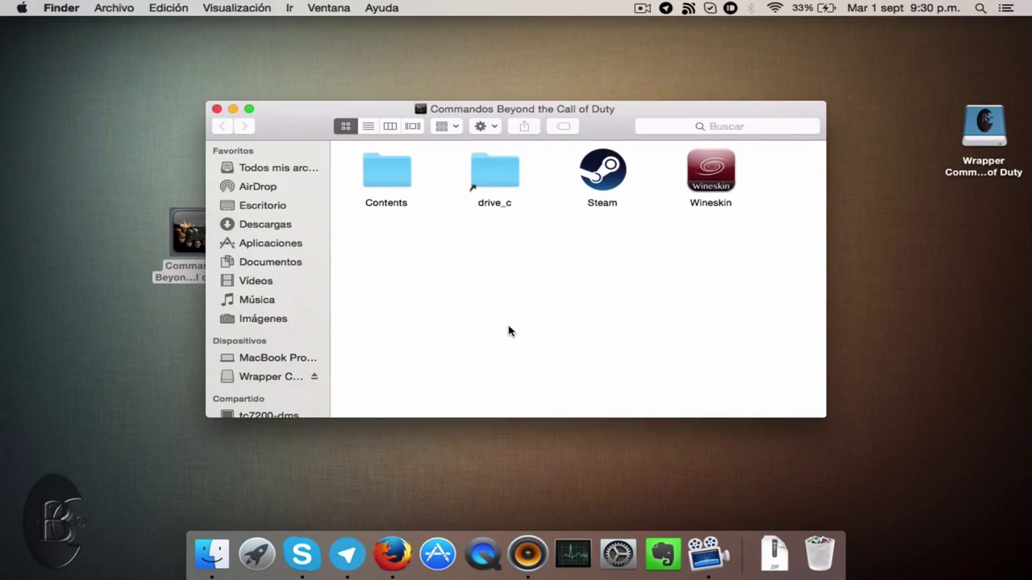
pyautogui.click(608, 181)
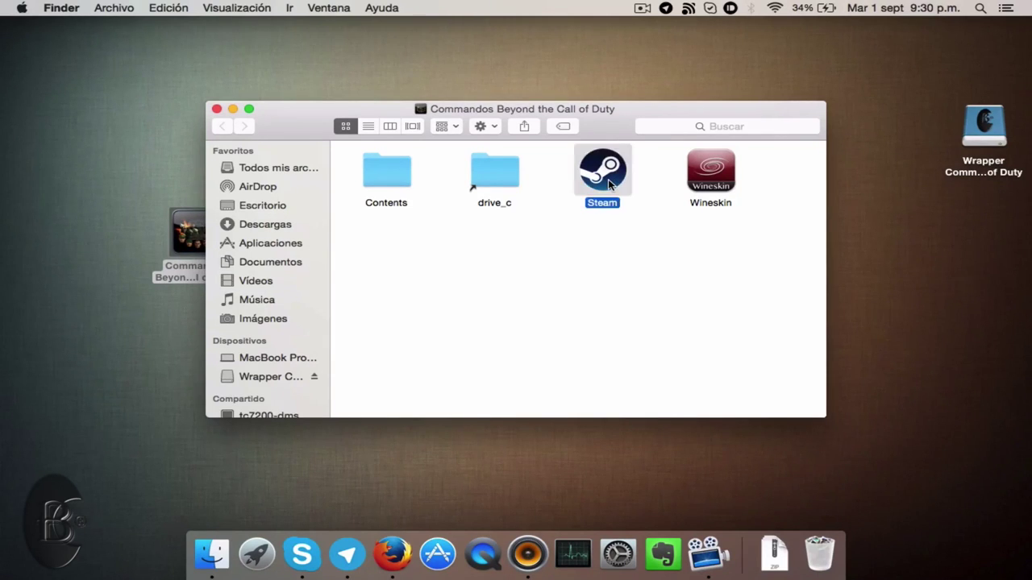
pyautogui.doubleClick(603, 179)
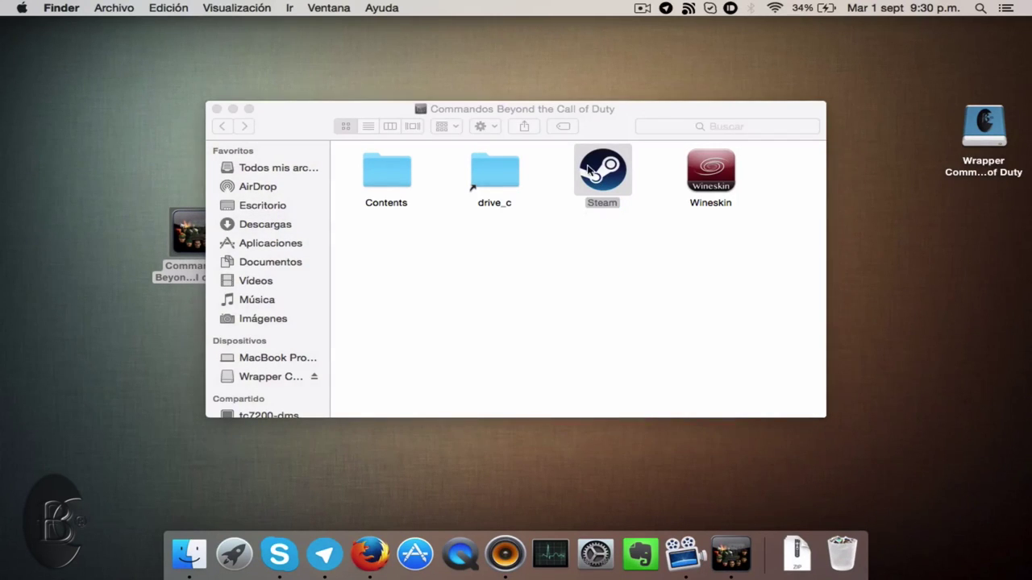
pyautogui.click(234, 553)
pyautogui.hscroll(3, 465, 419)
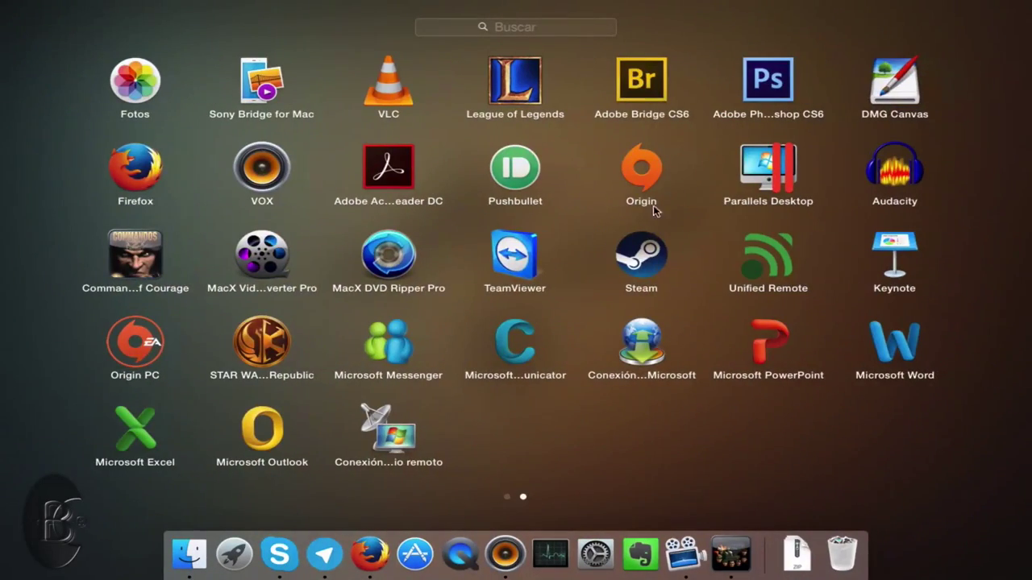
pyautogui.click(233, 551)
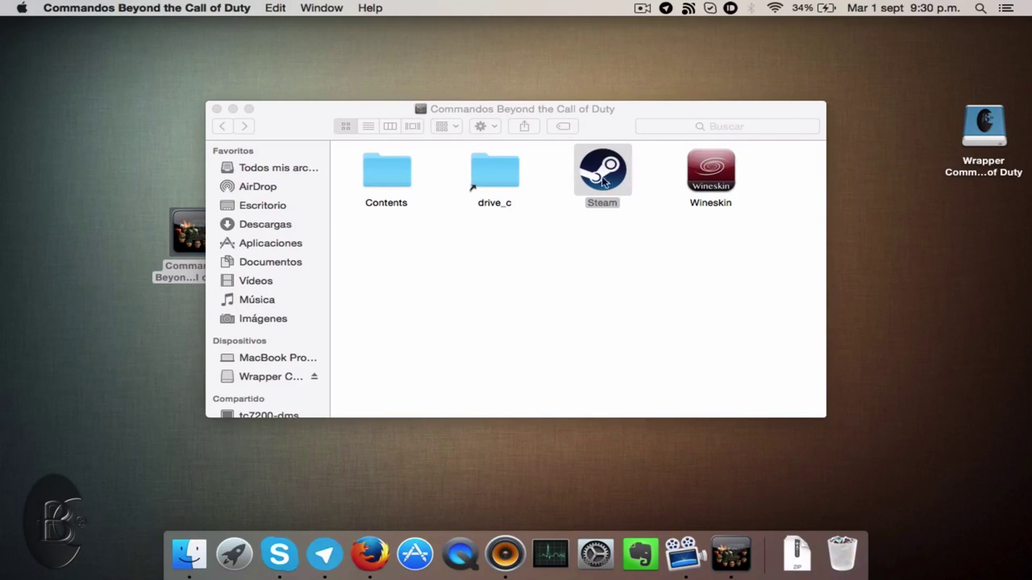
pyautogui.click(599, 126)
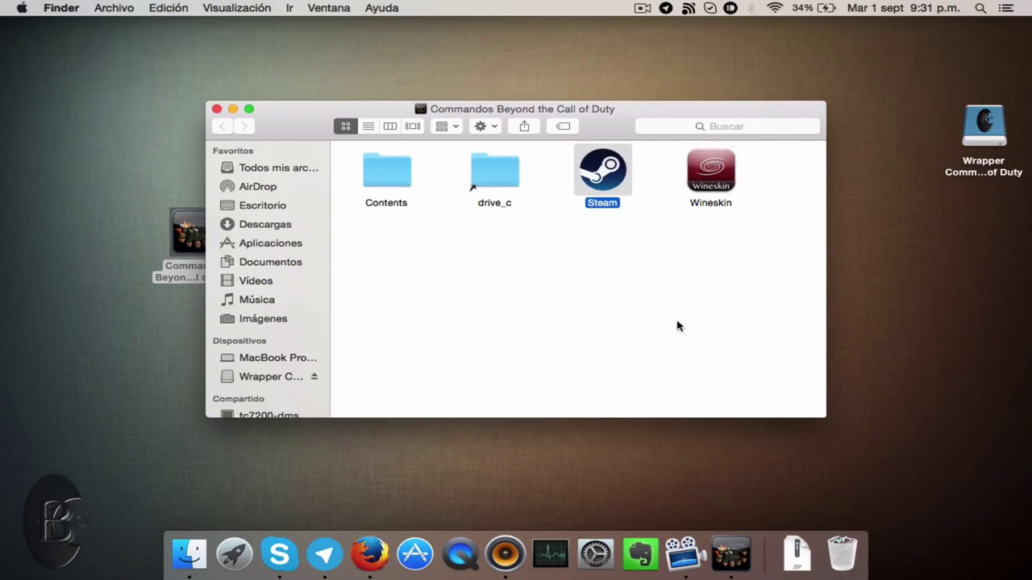
pyautogui.click(643, 9)
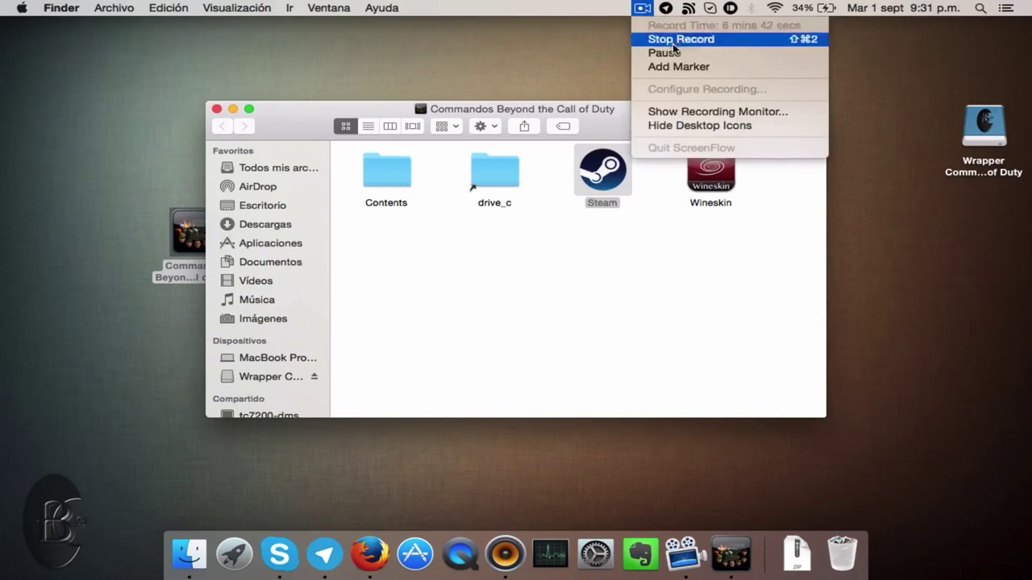
pyautogui.click(668, 37)
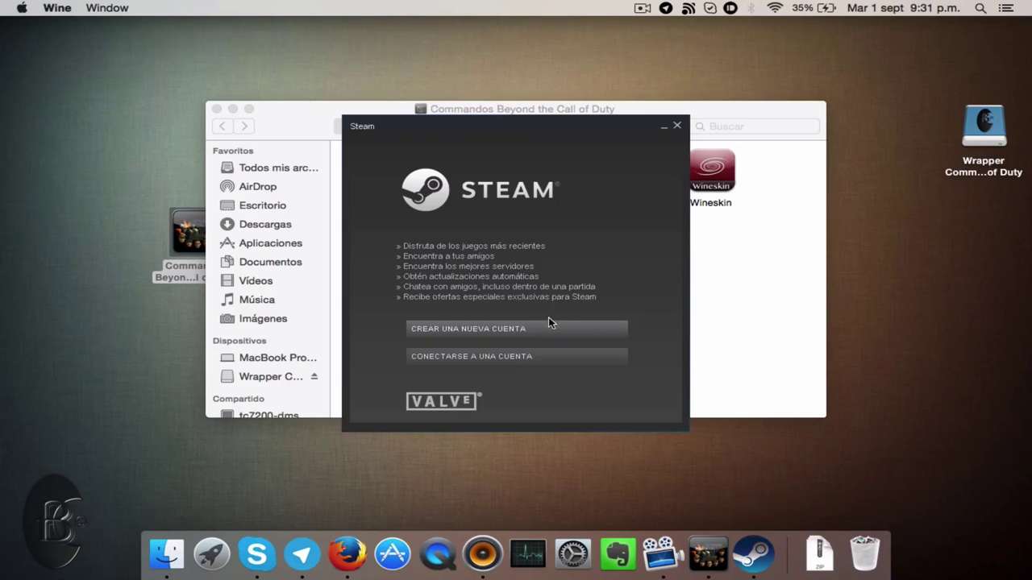
# Sign in to the existing Steam account with its account name and password, remember the password, and finish the Steam Guard computer authorization
pyautogui.click(498, 360)
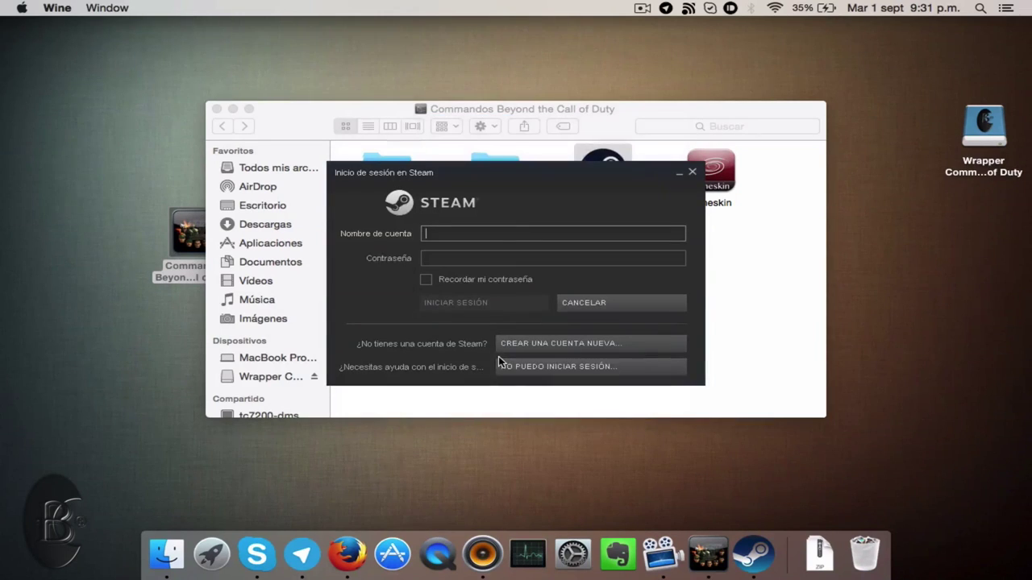
pyautogui.click(518, 254)
pyautogui.write('•••')
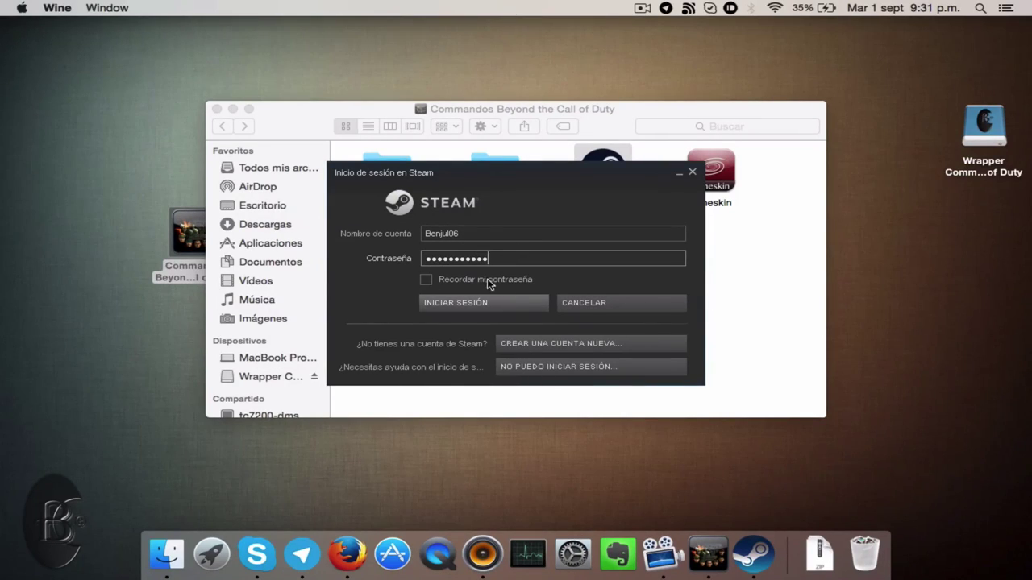
pyautogui.click(426, 281)
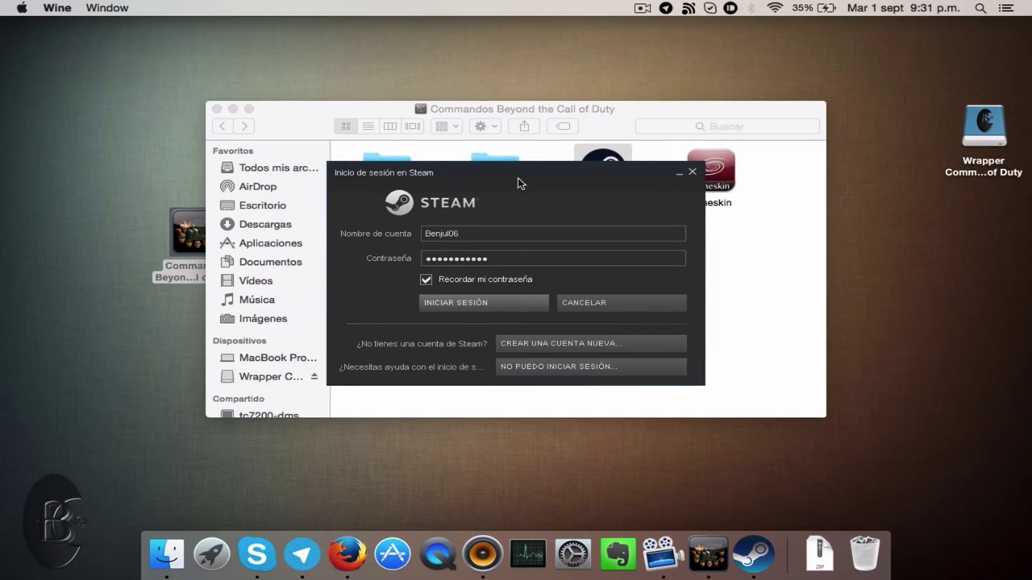
pyautogui.moveTo(520, 183); pyautogui.dragTo(525, 181)
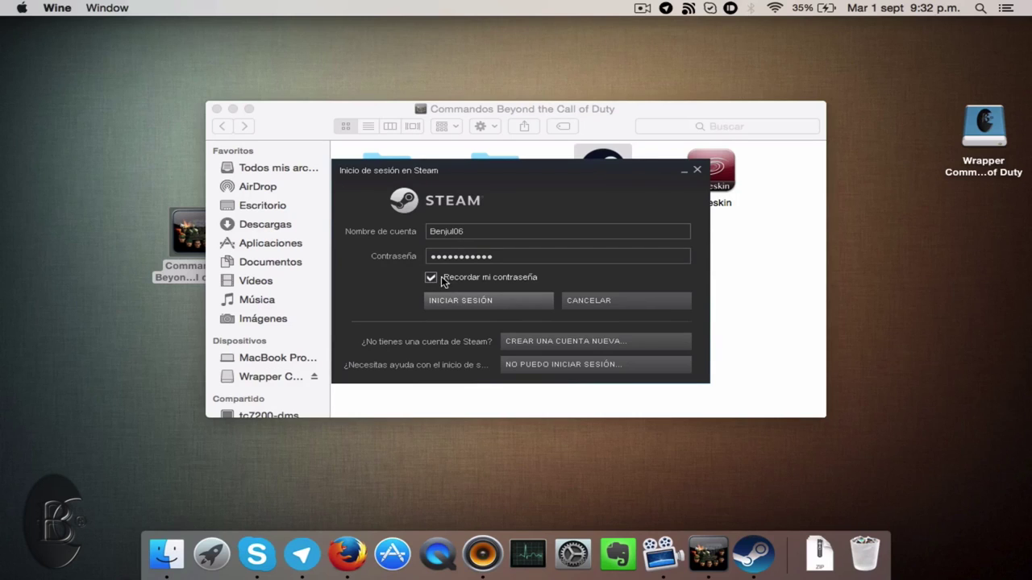
pyautogui.click(495, 301)
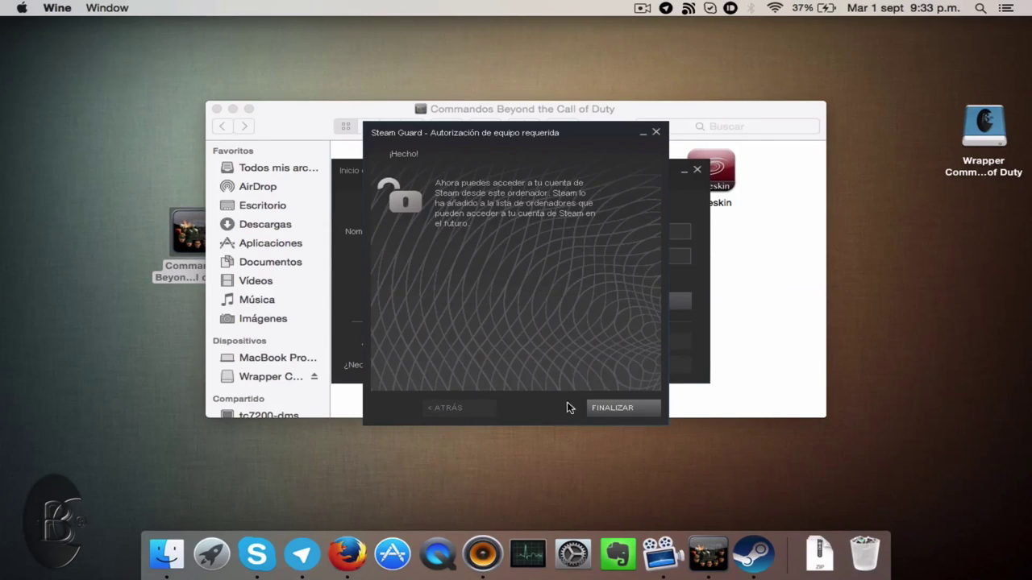
pyautogui.click(640, 411)
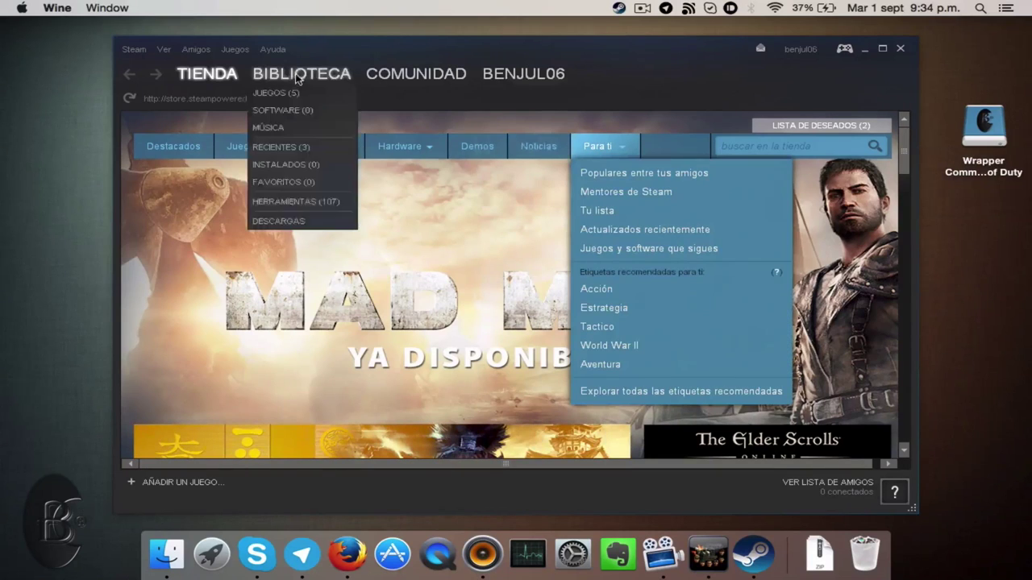
# Install Commandos: Beyond the Call of Duty from the Steam games library without creating shortcuts, and show its download progress
pyautogui.moveTo(298, 76)
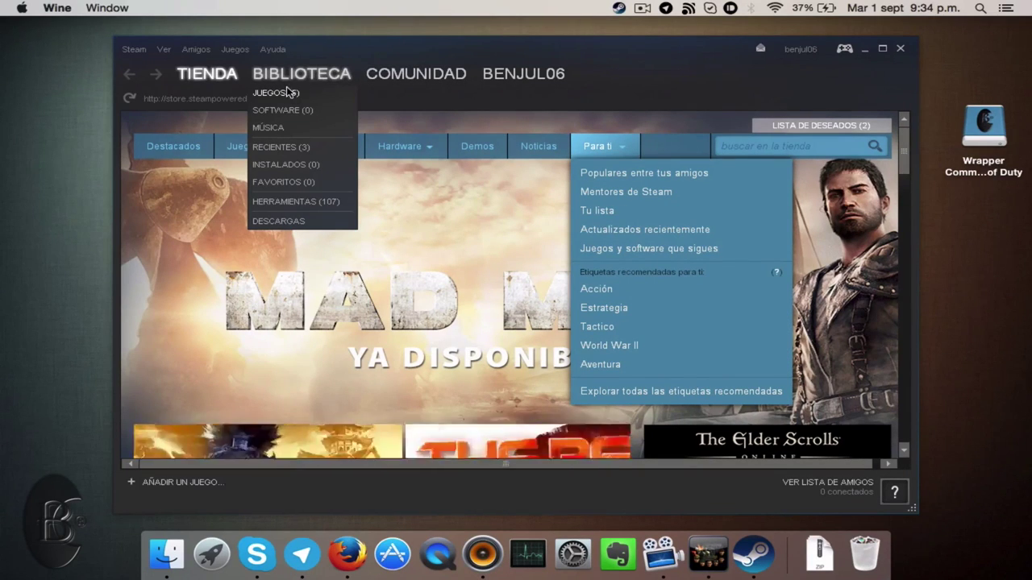
pyautogui.click(286, 92)
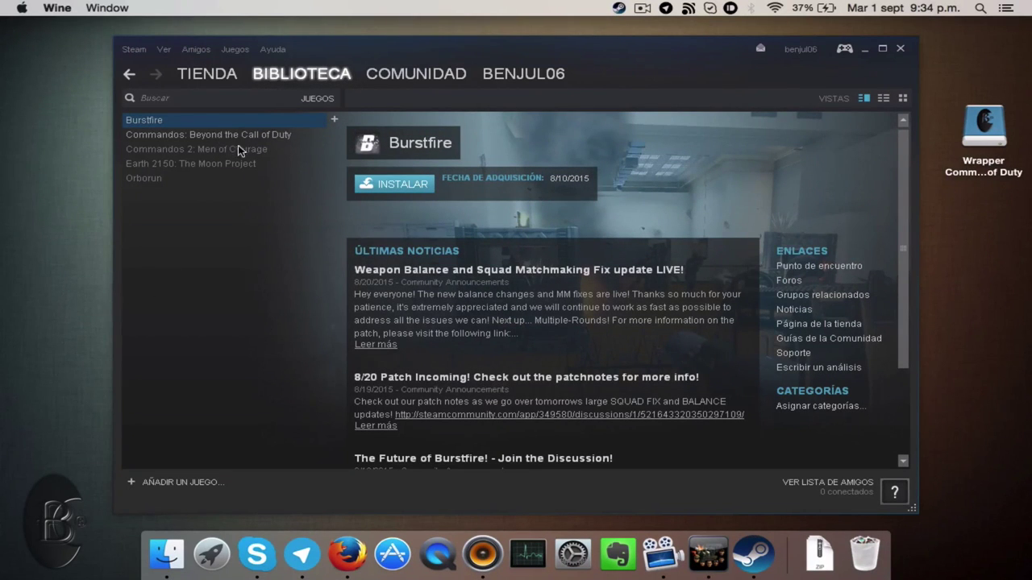
pyautogui.click(275, 134)
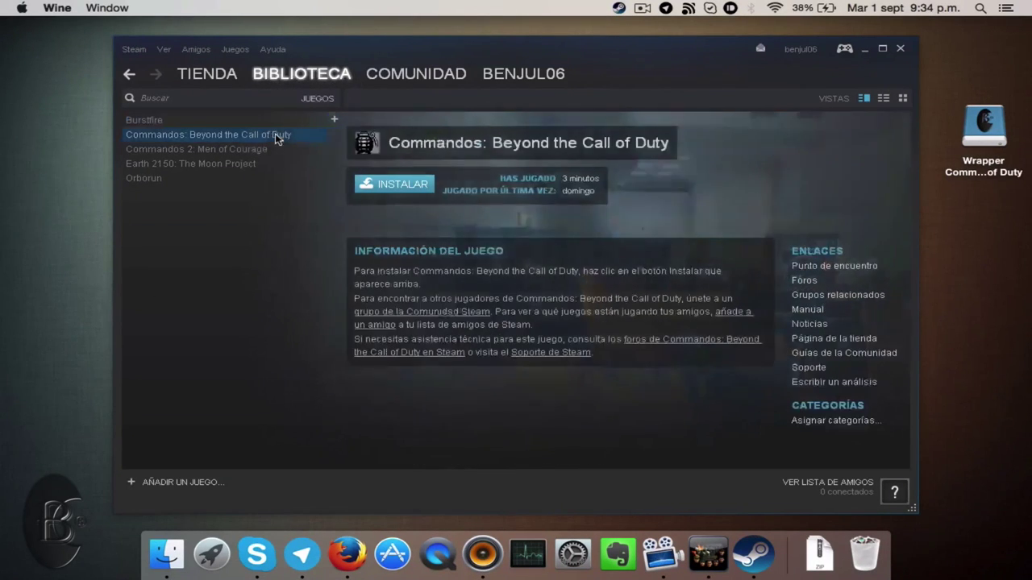
pyautogui.click(399, 186)
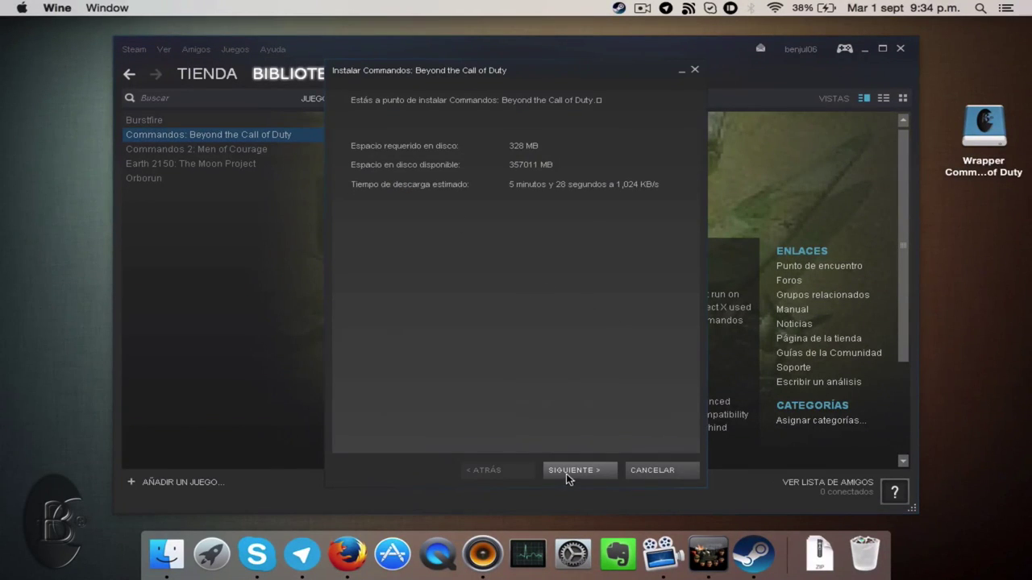
pyautogui.click(584, 470)
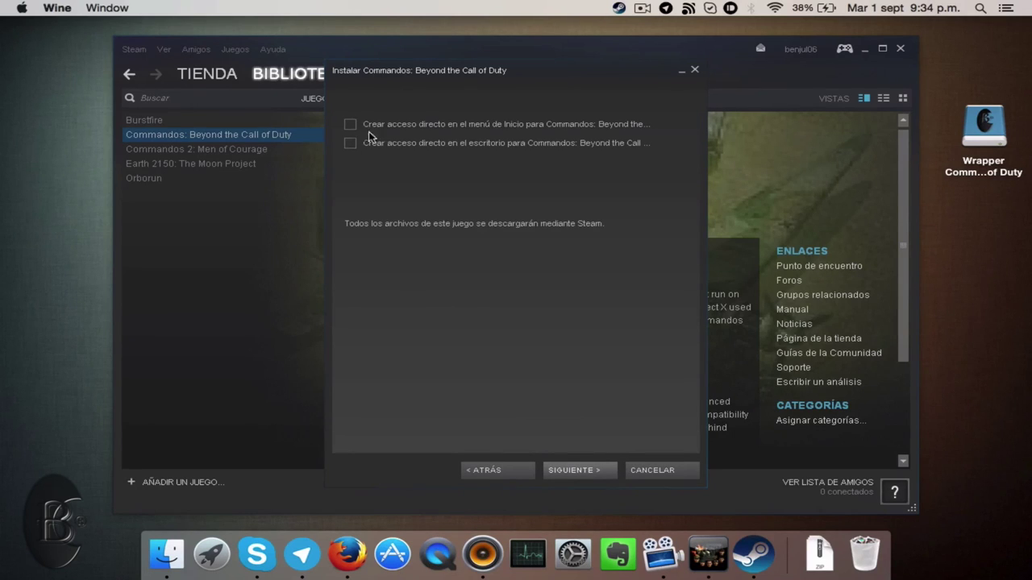
pyautogui.click(593, 467)
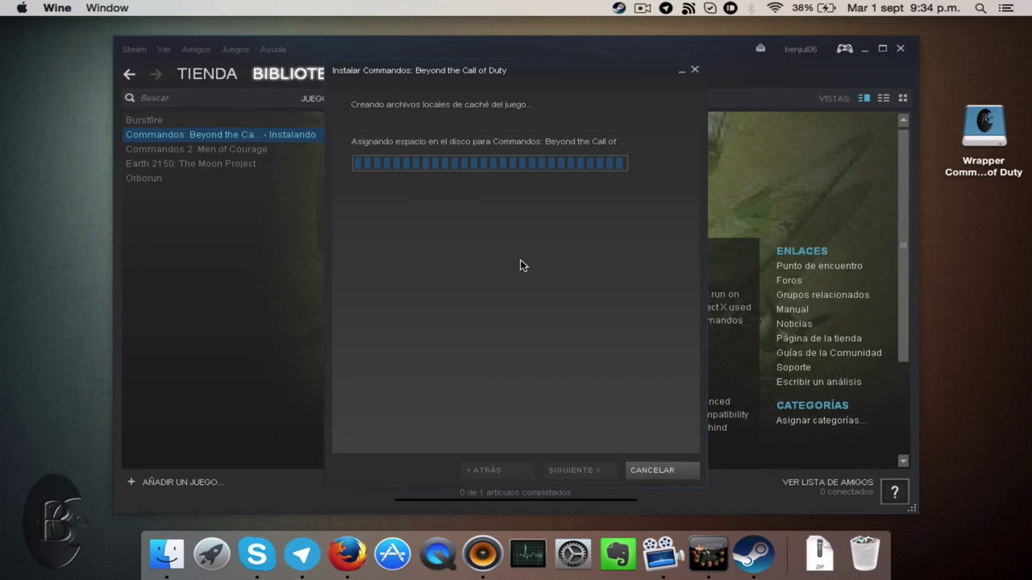
pyautogui.click(648, 470)
pyautogui.moveTo(299, 74)
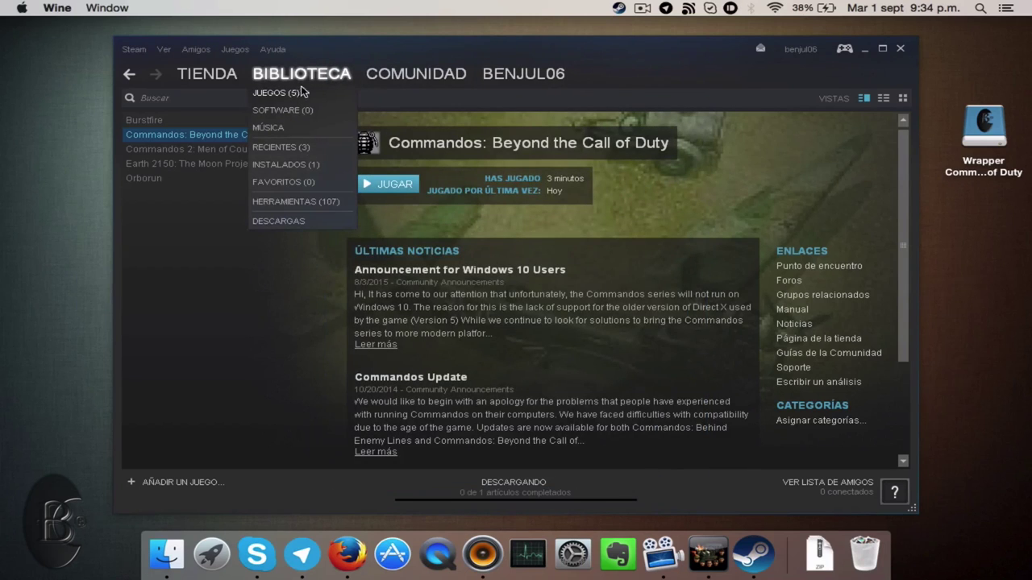
pyautogui.click(281, 221)
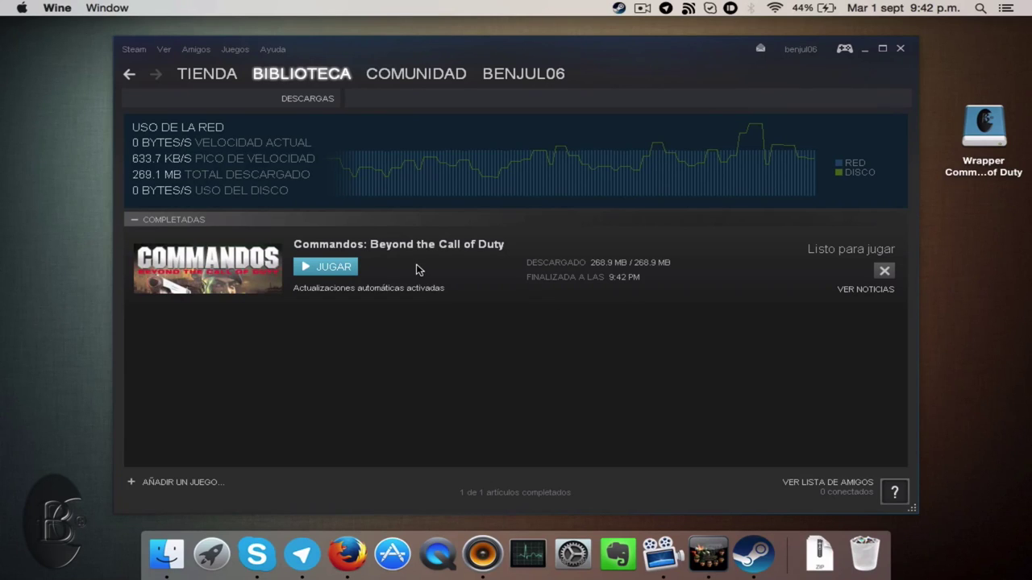
# Disable the in-game Steam overlay in the Steam settings and accept the change
pyautogui.click(133, 50)
pyautogui.click(178, 154)
pyautogui.moveTo(588, 266); pyautogui.dragTo(307, 47)
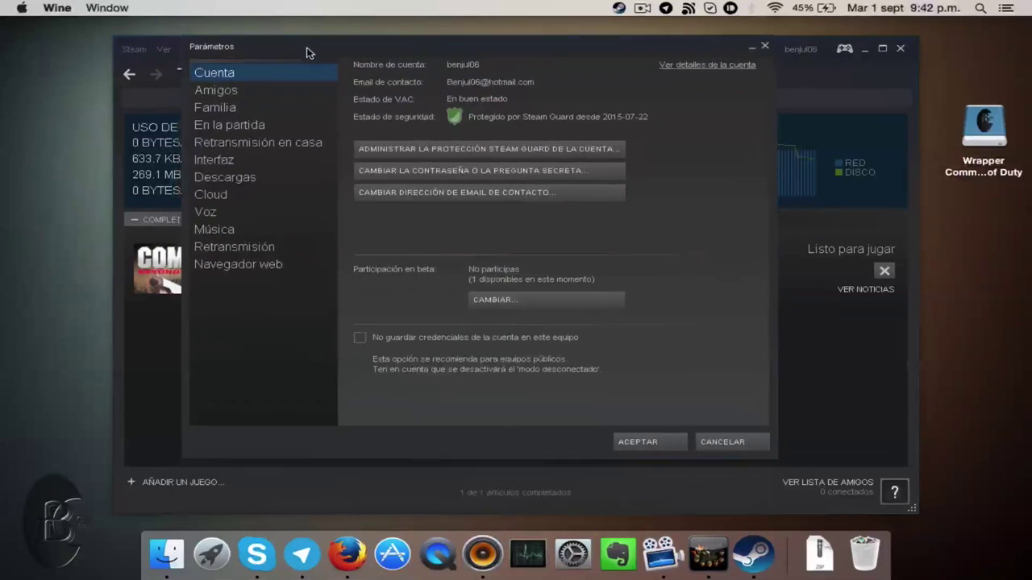
pyautogui.click(232, 129)
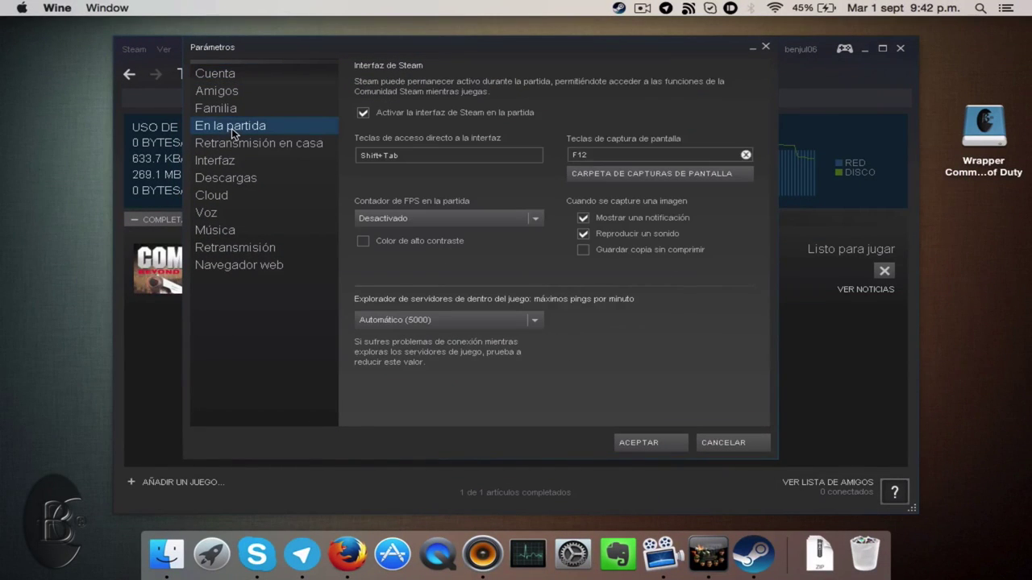
pyautogui.click(362, 113)
pyautogui.click(643, 443)
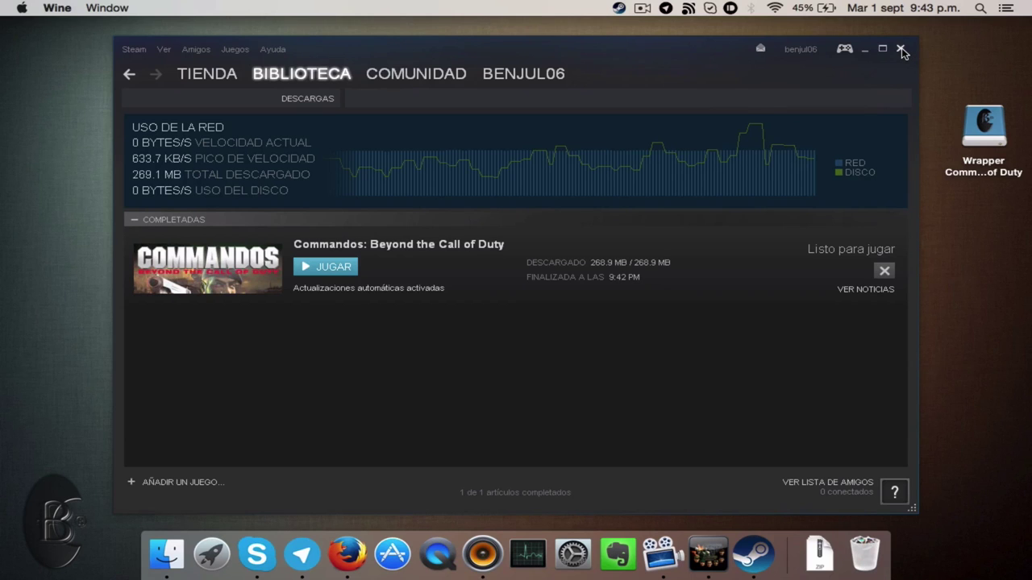
# Close the Steam window, quit the wrapper's Steam and dismiss its program error dialog
pyautogui.click(901, 49)
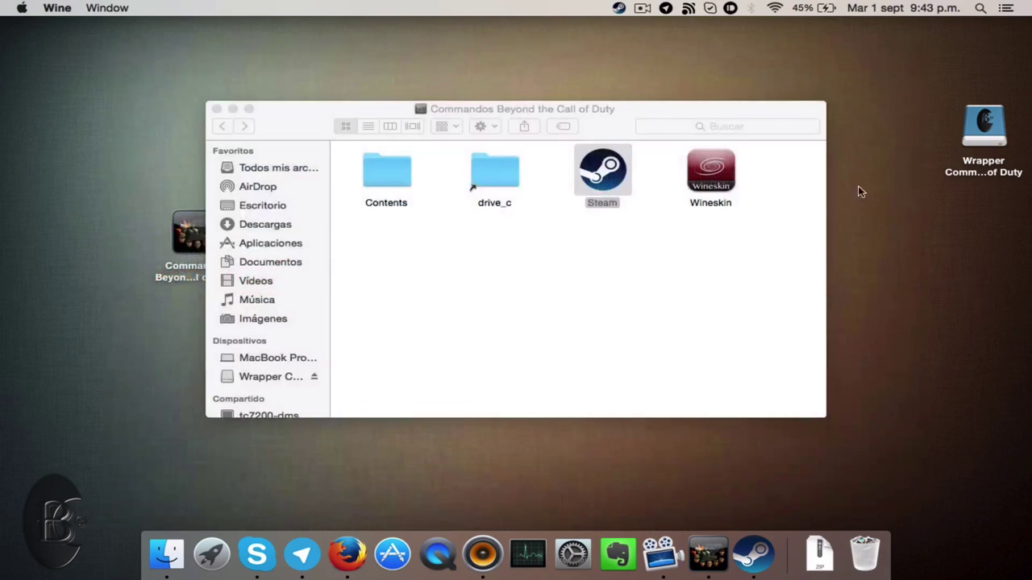
pyautogui.rightClick(754, 562)
pyautogui.click(782, 485)
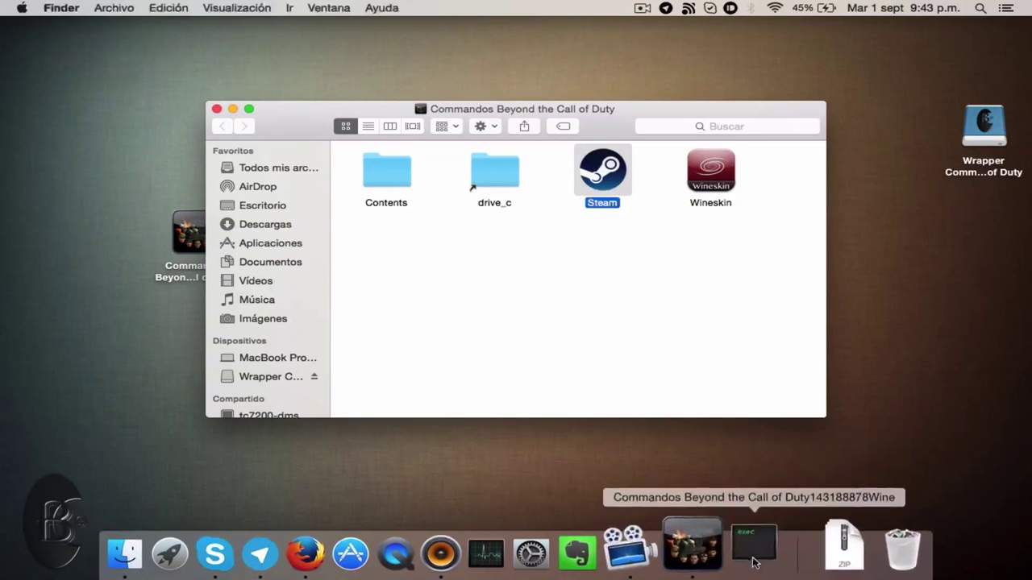
pyautogui.click(737, 556)
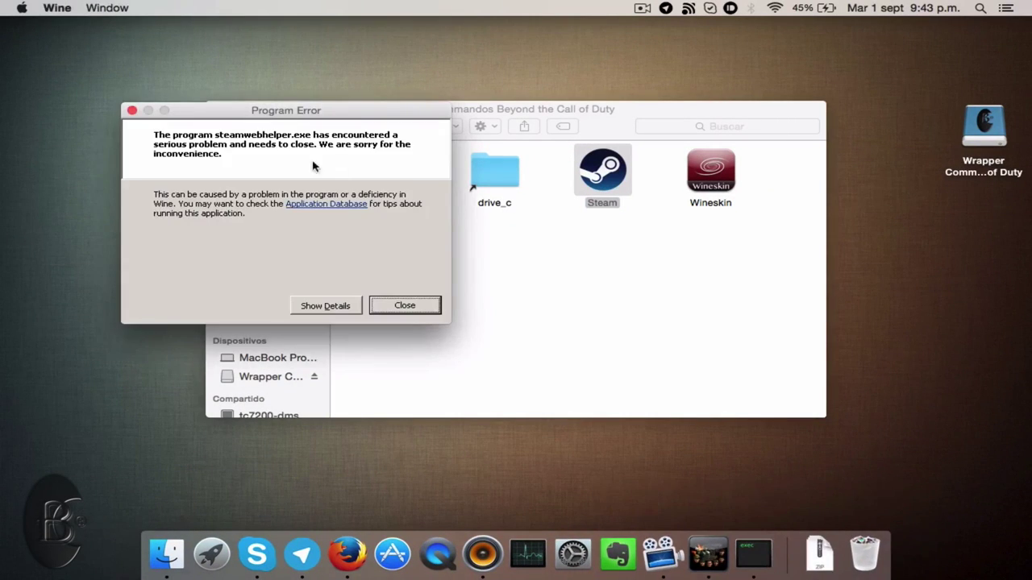
pyautogui.click(412, 307)
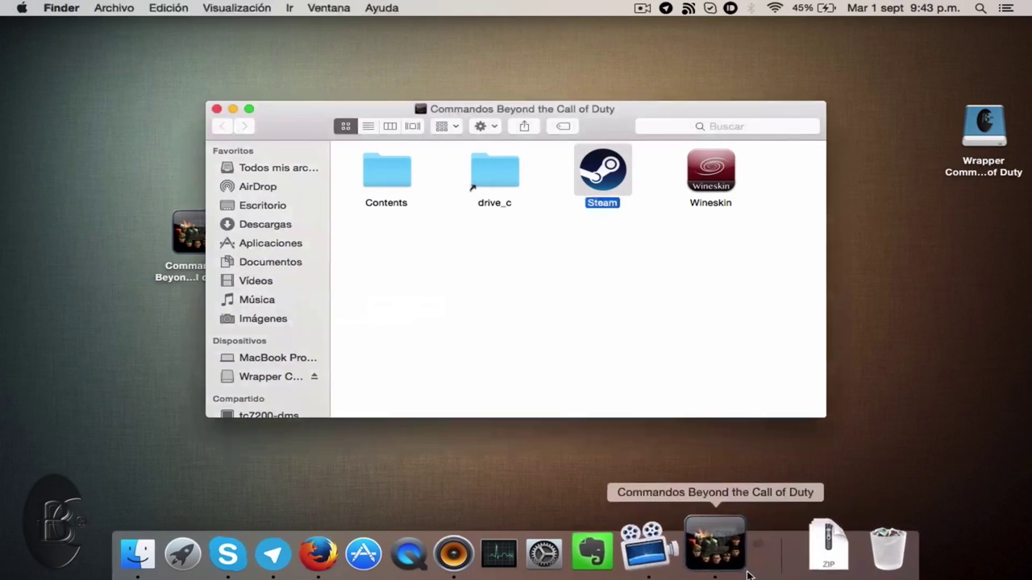
pyautogui.rightClick(726, 556)
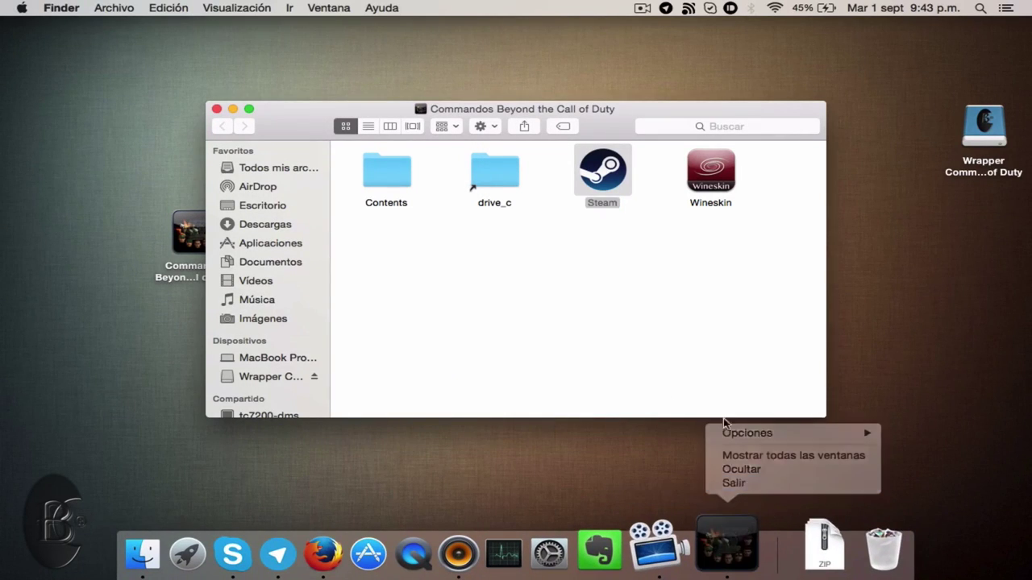
pyautogui.click(673, 350)
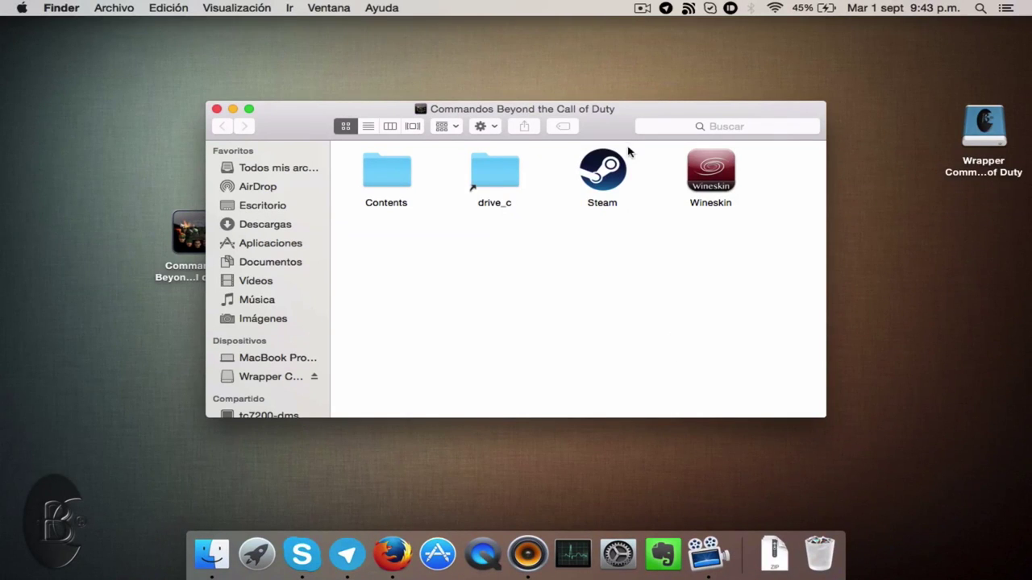
# Check the size of the Commandos Beyond the Call of Duty app on the desktop in its file information and close the information window
pyautogui.moveTo(614, 113); pyautogui.dragTo(642, 108)
pyautogui.click(197, 244)
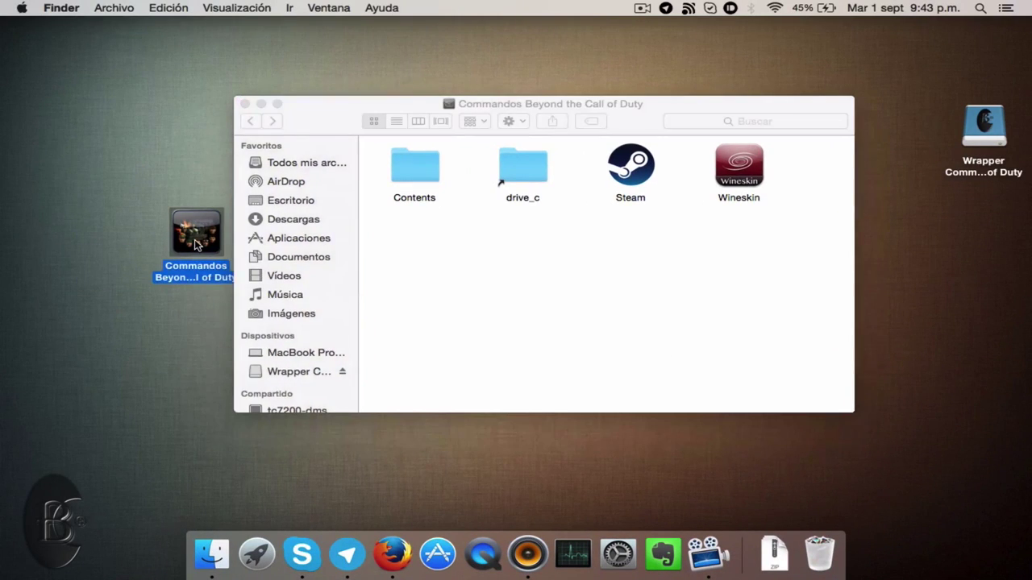
pyautogui.rightClick(195, 245)
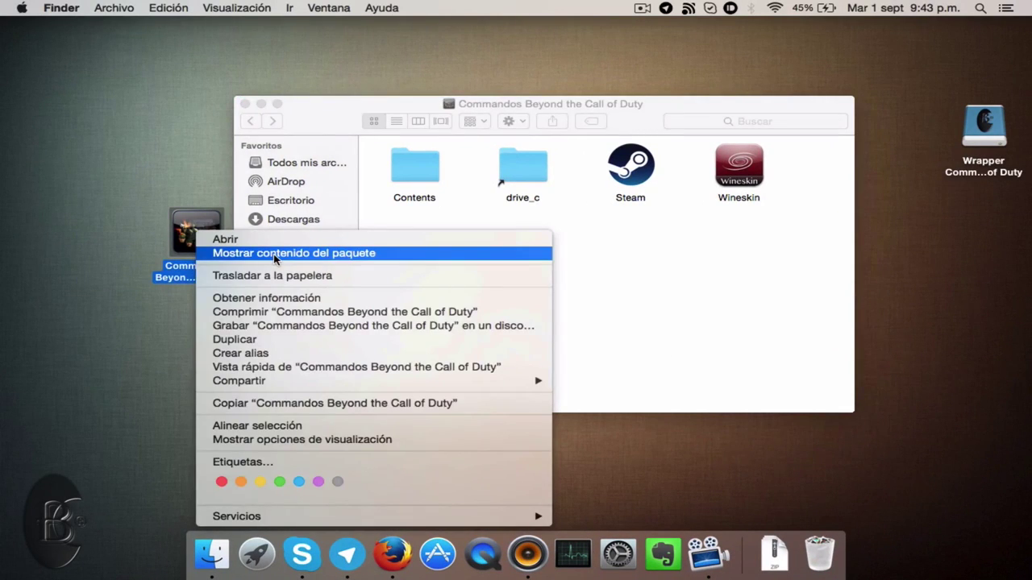
pyautogui.click(290, 297)
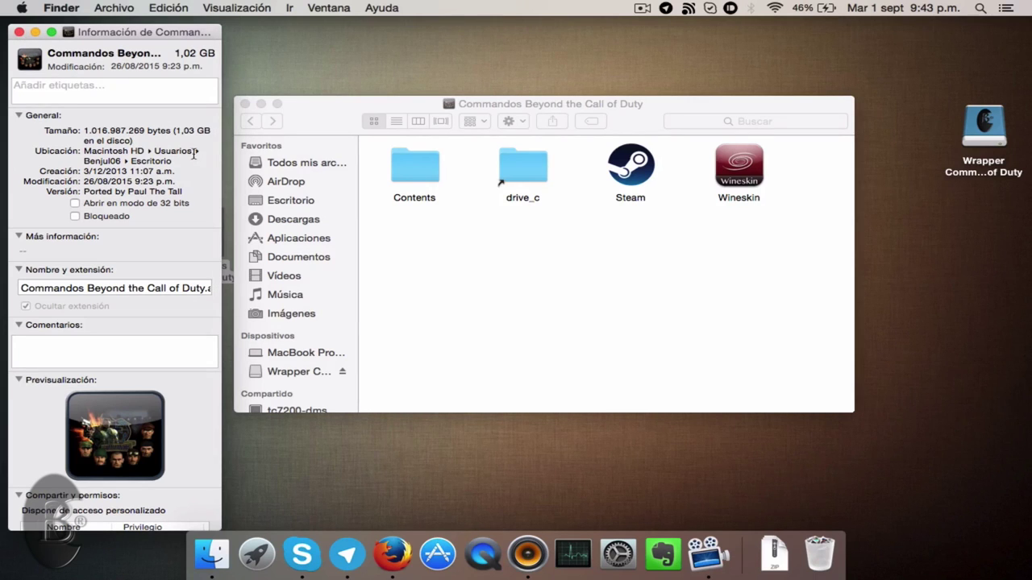
pyautogui.click(20, 33)
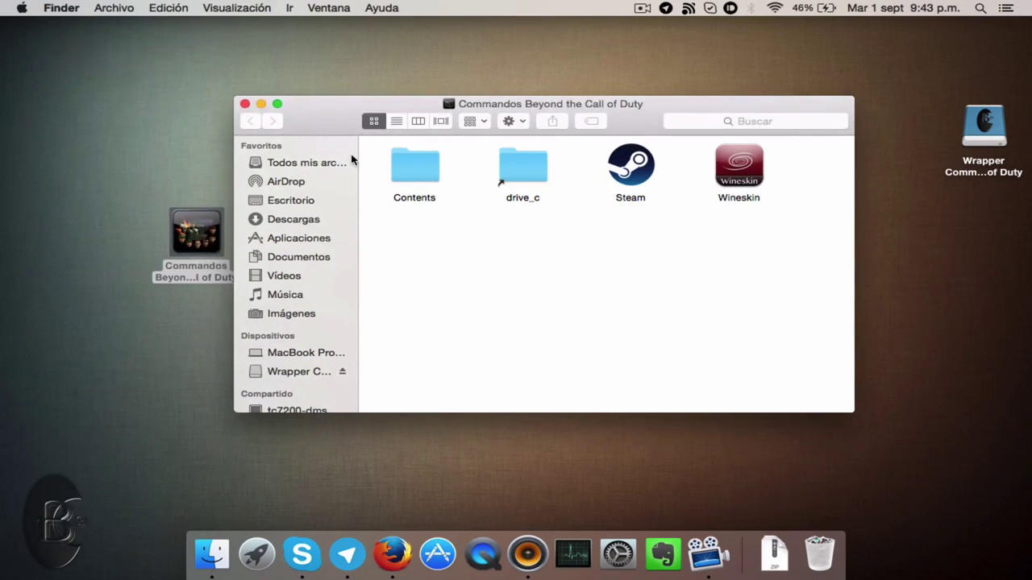
# Launch Wineskin from the app's package contents and open its advanced configuration
pyautogui.moveTo(336, 108); pyautogui.dragTo(347, 112)
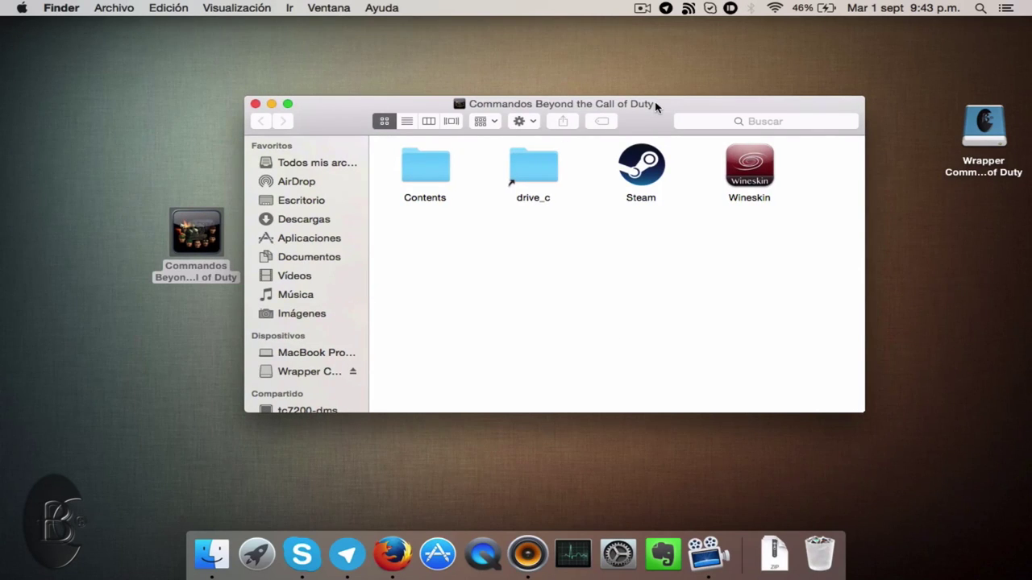
pyautogui.click(655, 179)
pyautogui.click(651, 297)
pyautogui.doubleClick(770, 156)
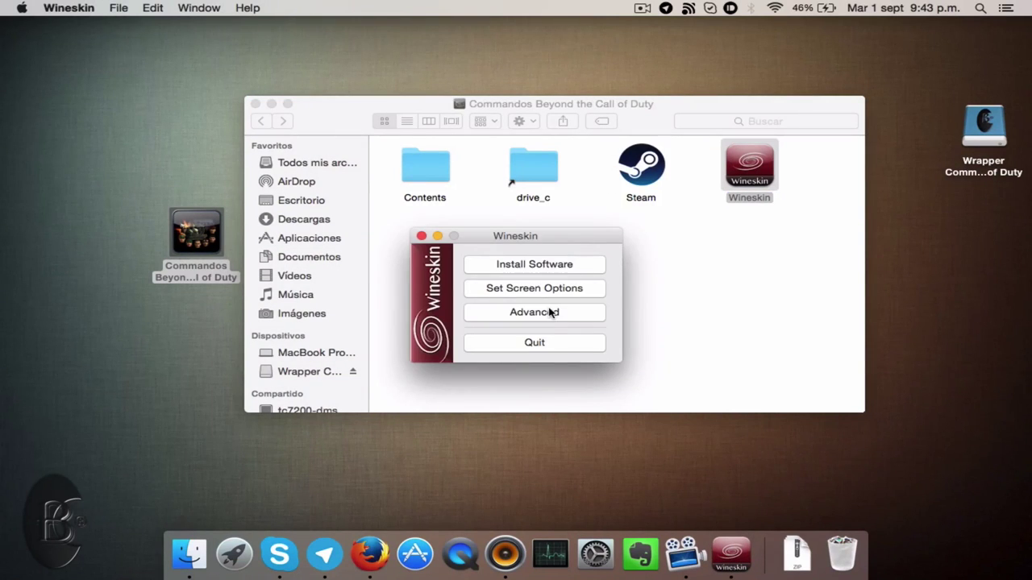
pyautogui.click(550, 311)
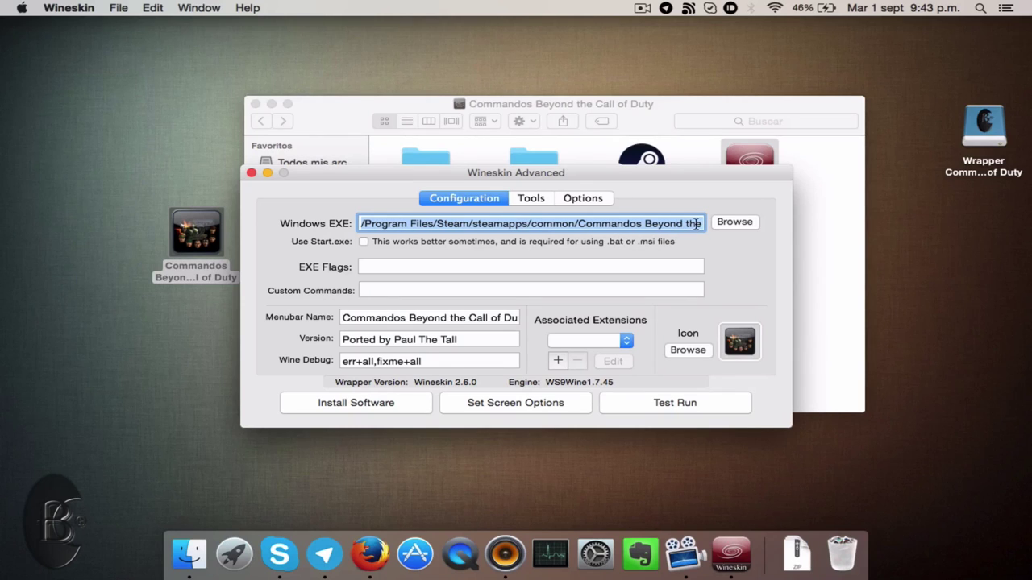
# Set the Windows EXE to coman_mp.exe from the Program Files/Steam/steamapps/common/Commandos Beyond the Call of Duty folder
pyautogui.click(697, 224)
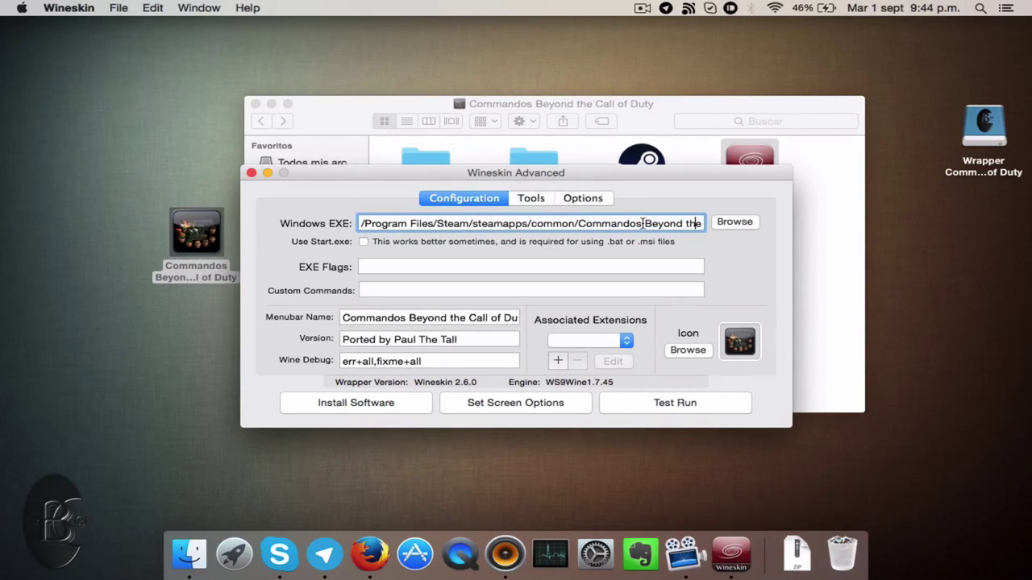
pyautogui.moveTo(642, 226); pyautogui.dragTo(742, 232)
pyautogui.click(701, 223)
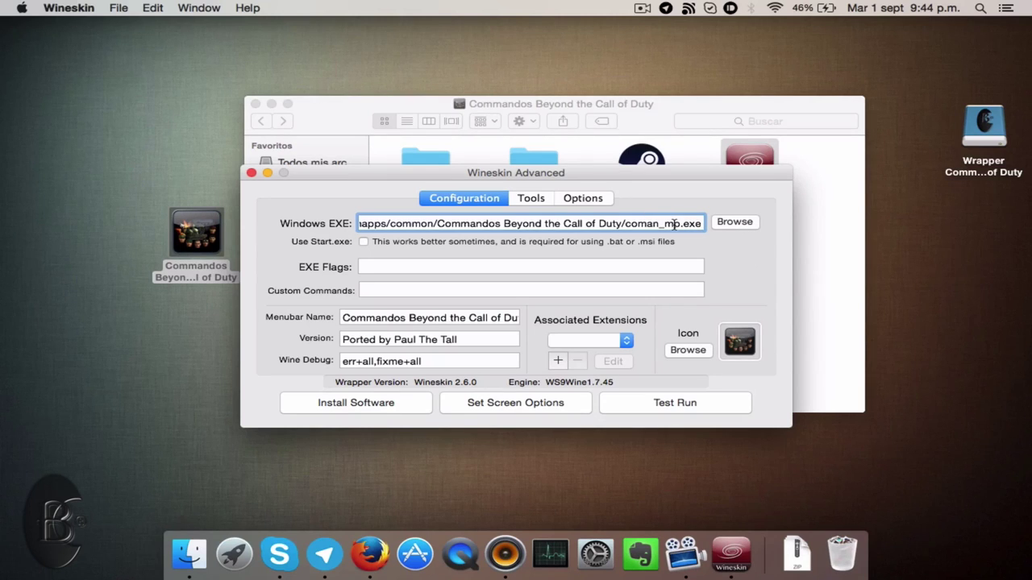
pyautogui.click(732, 223)
pyautogui.click(681, 78)
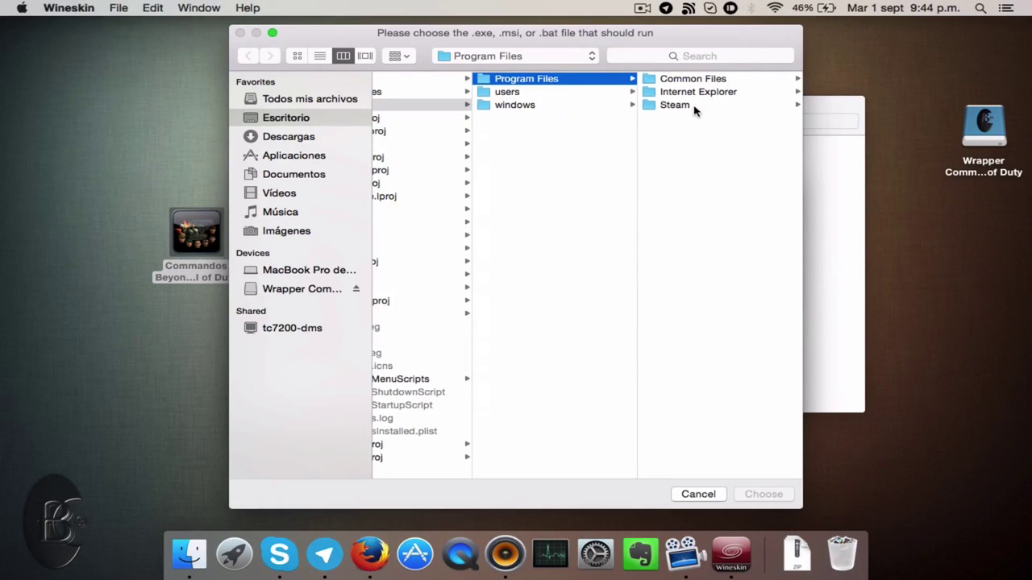
pyautogui.click(693, 107)
pyautogui.scroll(-6, 702, 270)
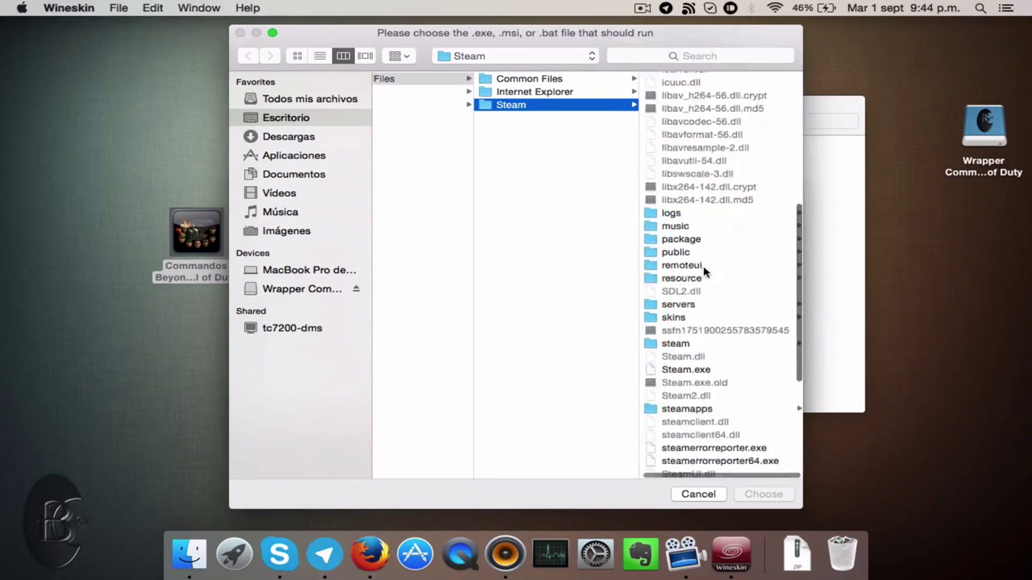
pyautogui.scroll(-3, 704, 274)
pyautogui.click(694, 369)
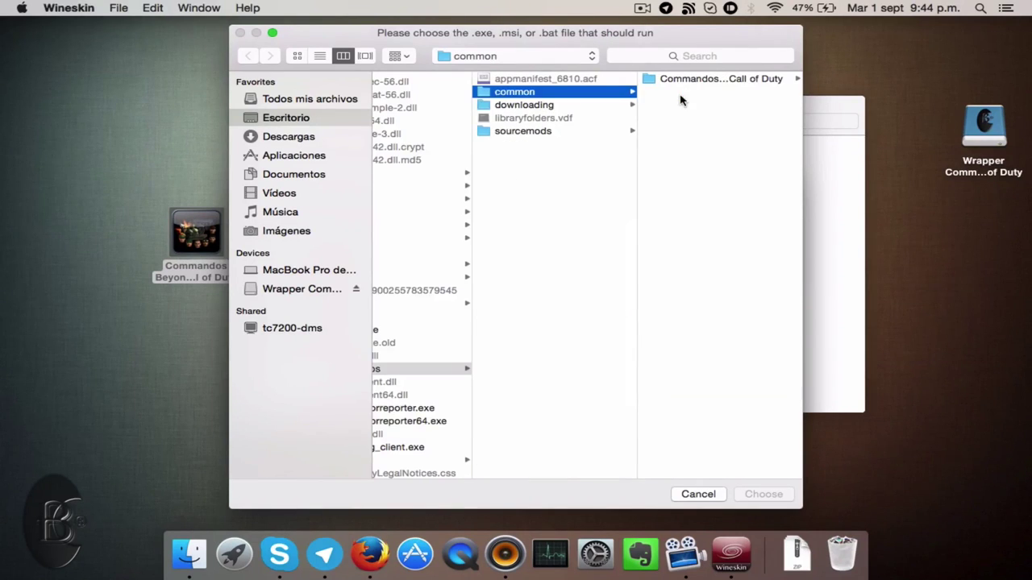
pyautogui.click(750, 79)
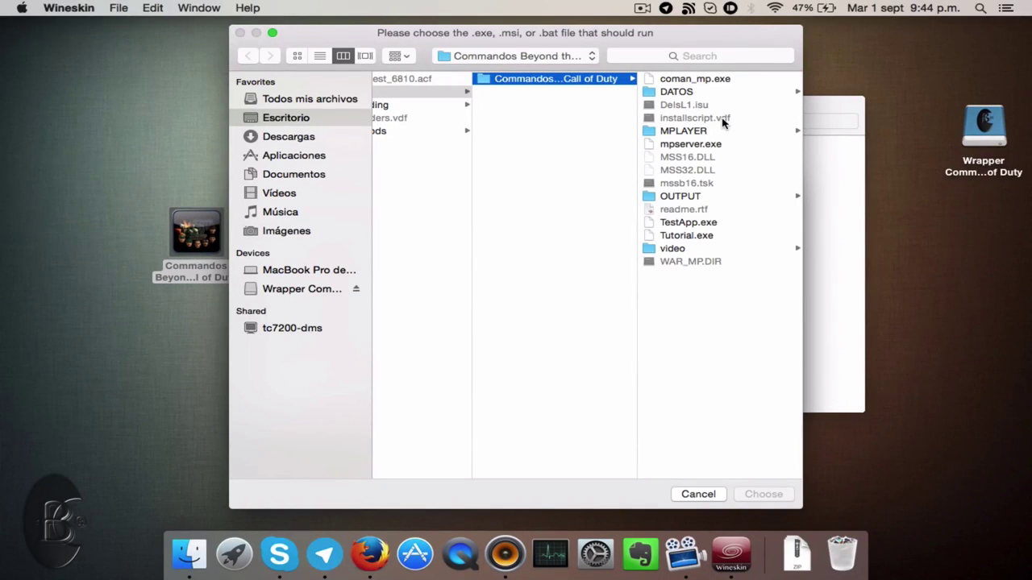
pyautogui.click(726, 78)
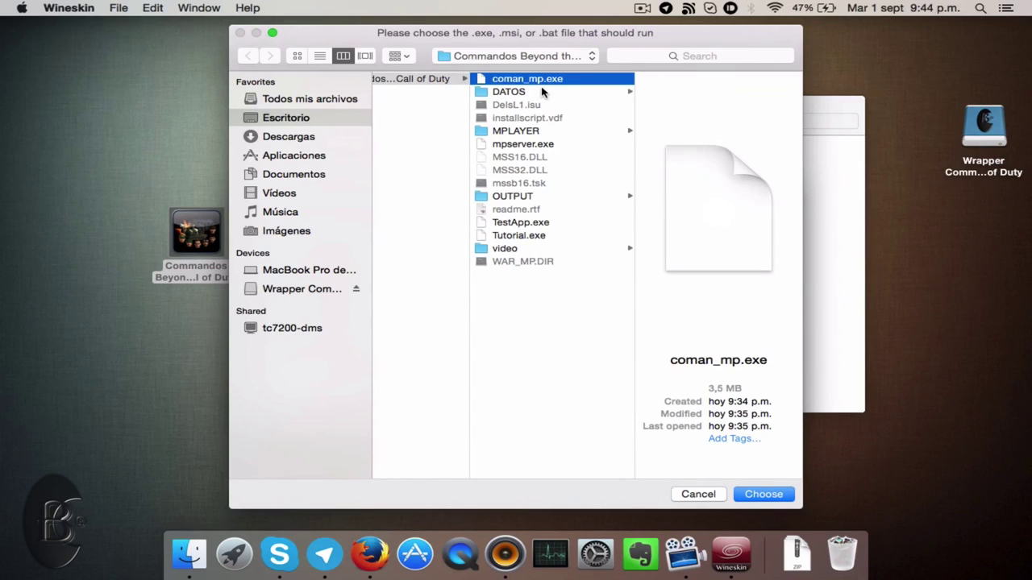
pyautogui.click(752, 497)
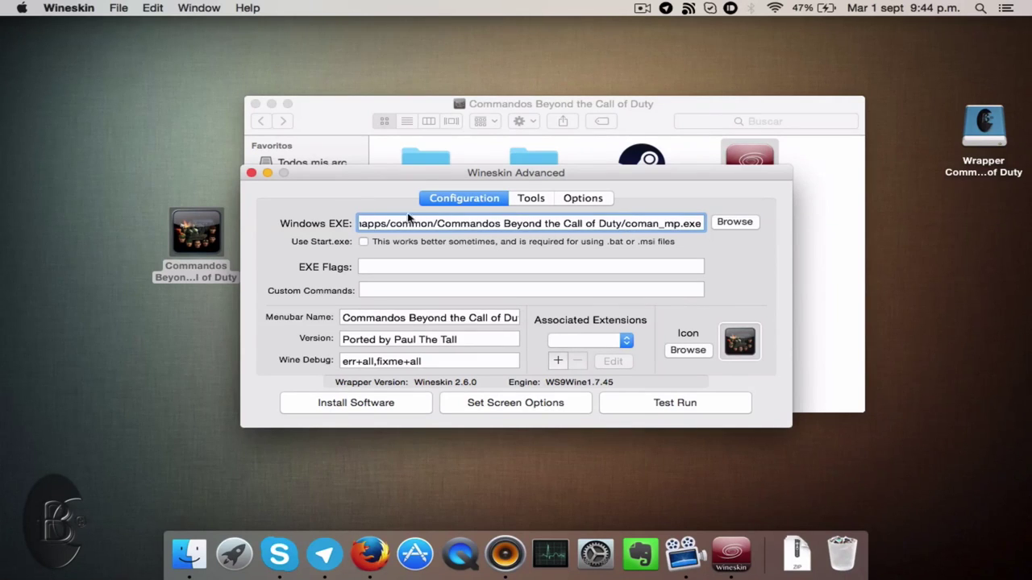
# Close the Wineskin Advanced and package contents windows and launch the Commandos Beyond the Call of Duty app from the desktop
pyautogui.click(252, 175)
pyautogui.click(255, 104)
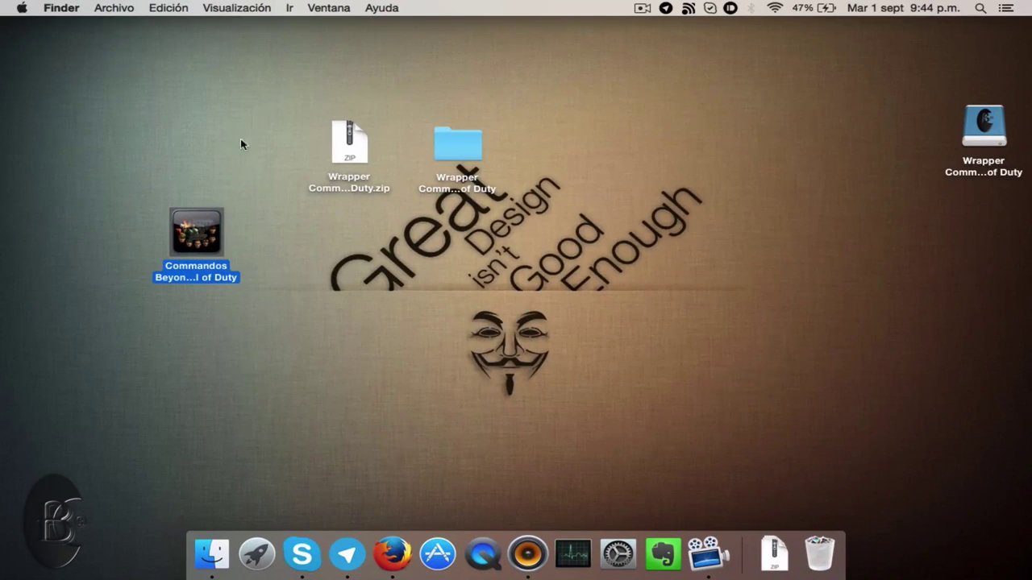
pyautogui.doubleClick(197, 236)
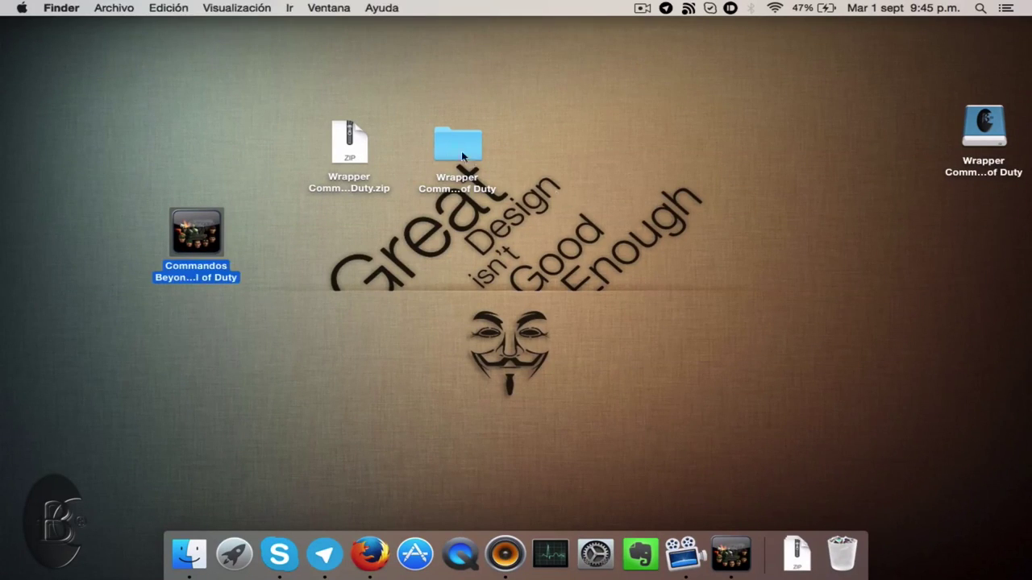
# Move the wrapper folder and the wrapper ZIP file higher up on the desktop
pyautogui.moveTo(443, 138); pyautogui.dragTo(461, 63)
pyautogui.moveTo(349, 144); pyautogui.dragTo(357, 72)
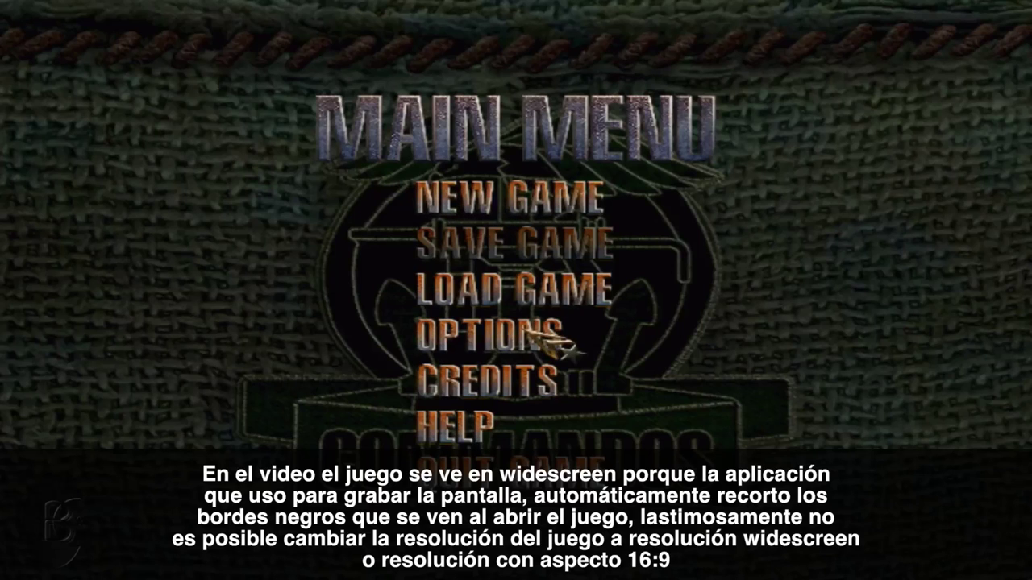
# Set the game's video resolution to 1024 x 768 in its video options
pyautogui.click(538, 338)
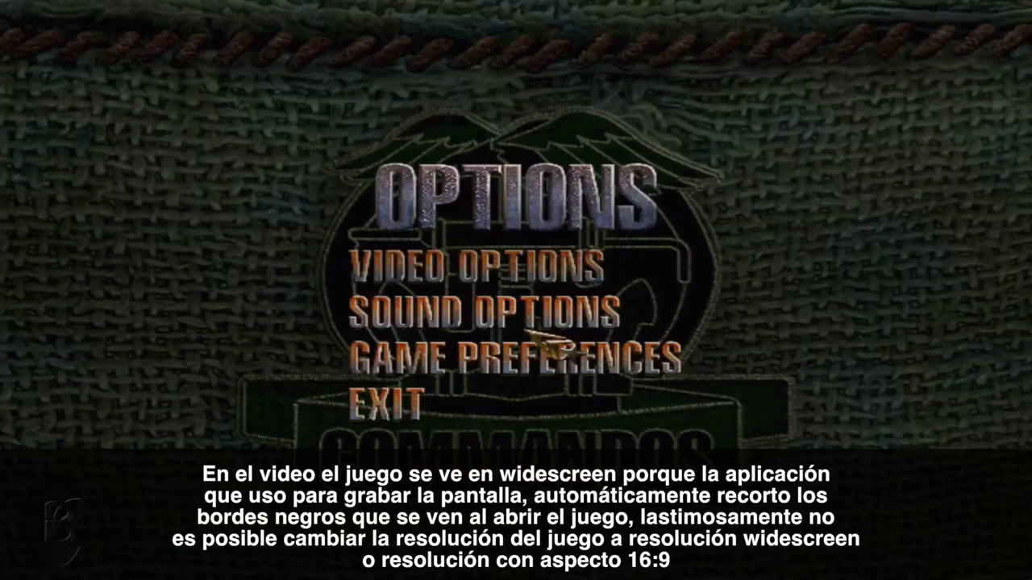
pyautogui.click(548, 267)
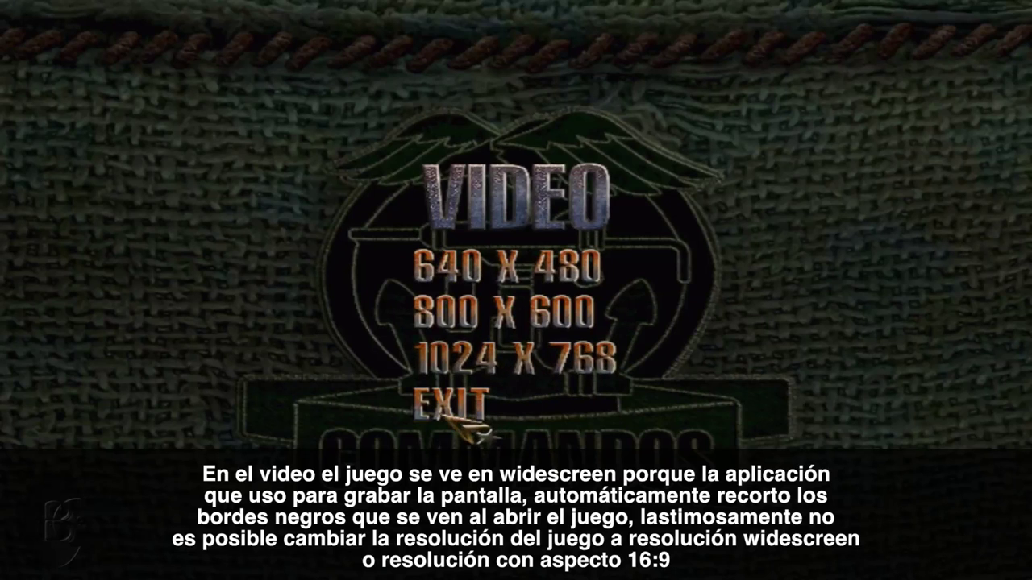
pyautogui.click(472, 362)
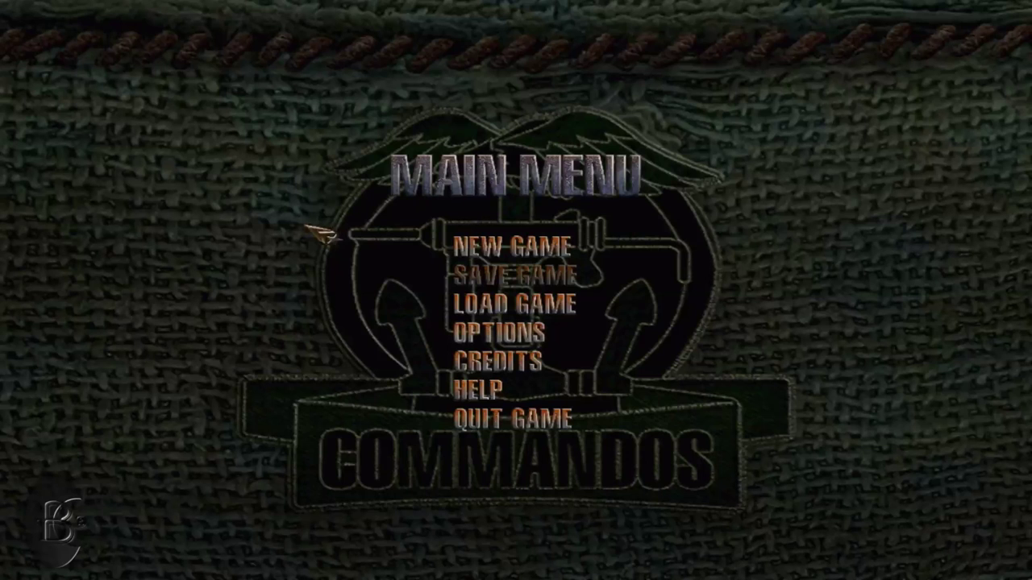
# Start a new game at Easy skill and skip the introduction to reach the first mission
pyautogui.click(532, 258)
pyautogui.click(496, 277)
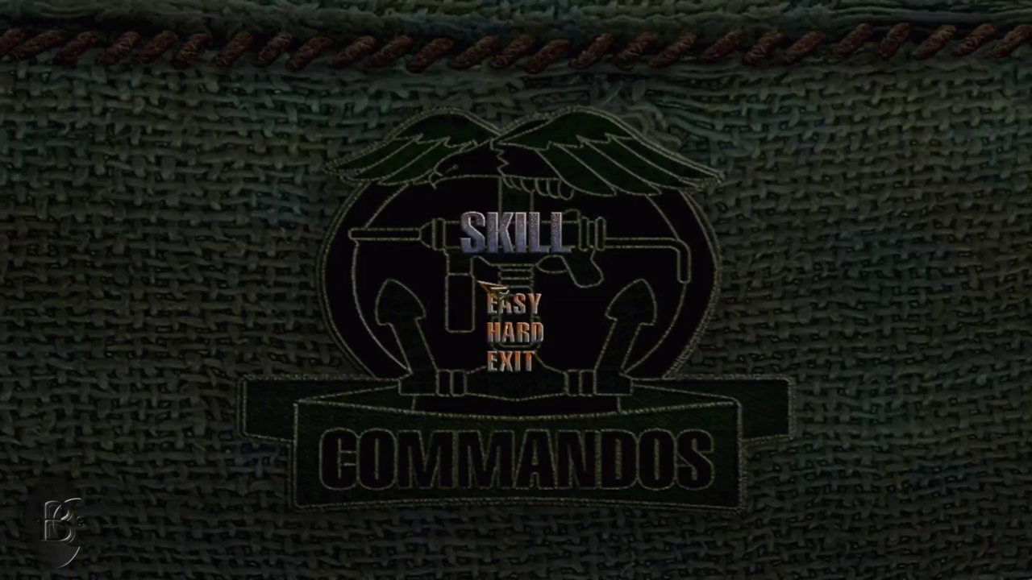
pyautogui.click(539, 309)
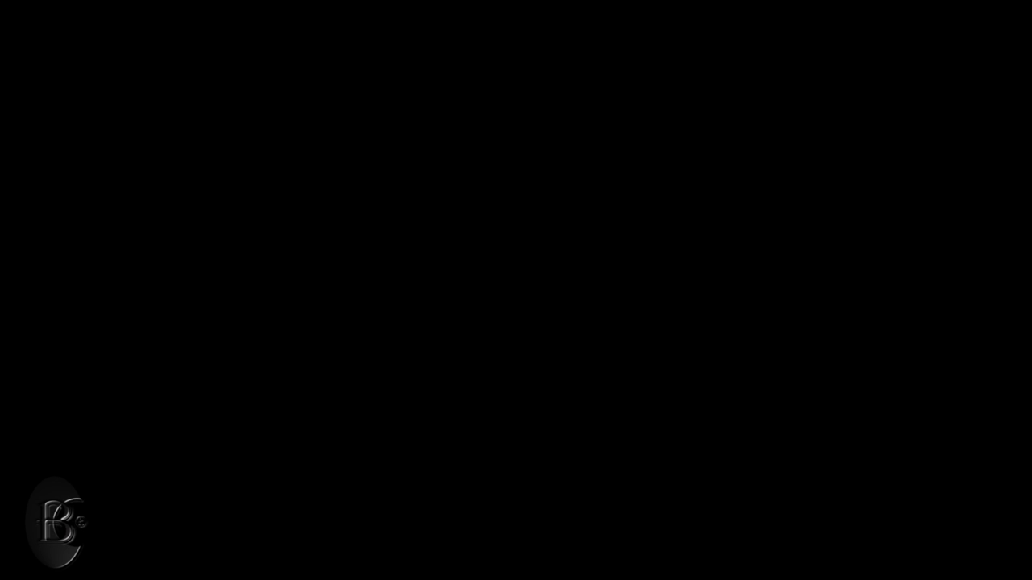
pyautogui.press('Escape')
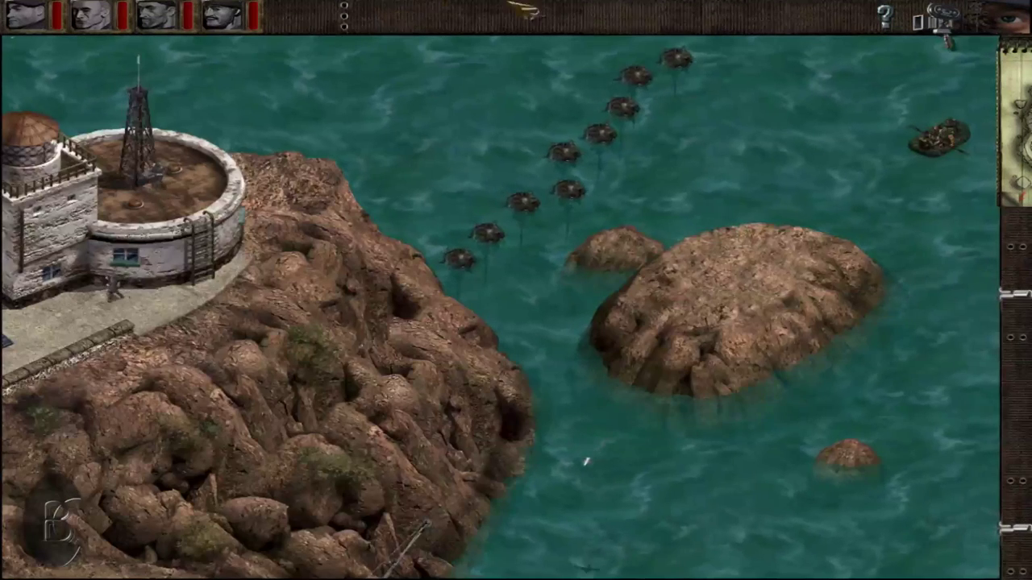
# Select the third commando and steer the boat toward the large rock's upper side and back toward the open water east of it
pyautogui.click(158, 16)
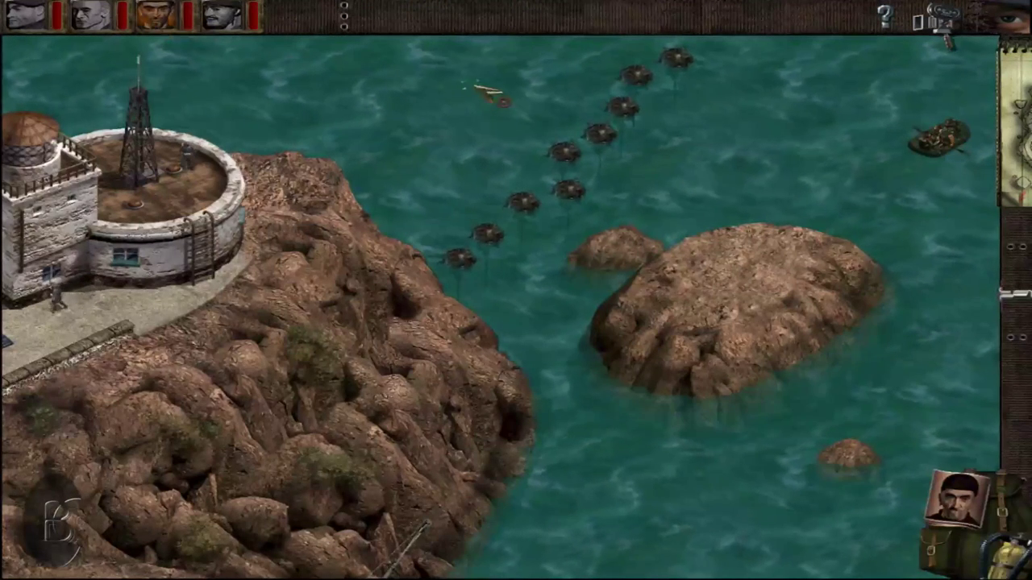
pyautogui.click(709, 201)
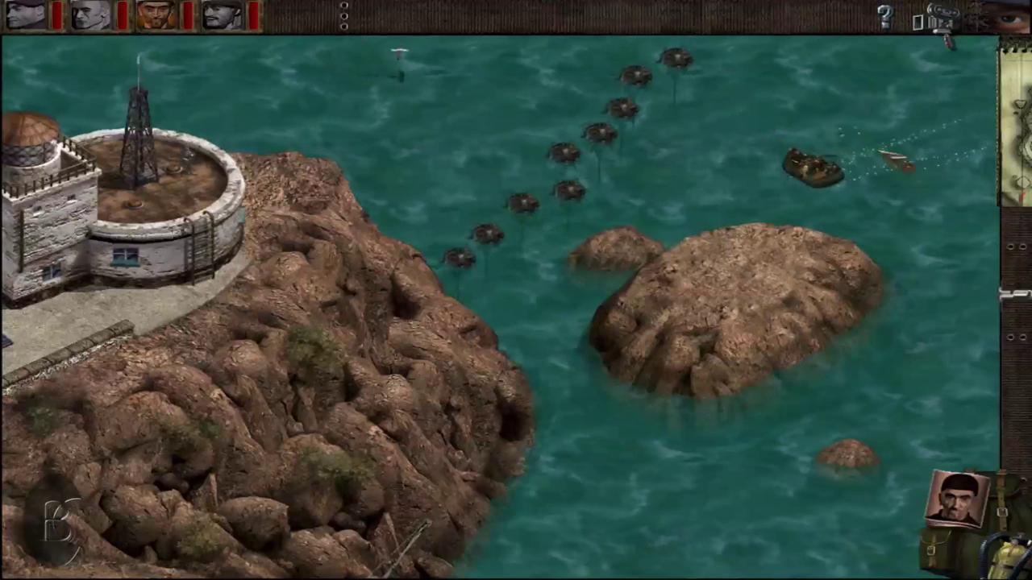
pyautogui.click(933, 238)
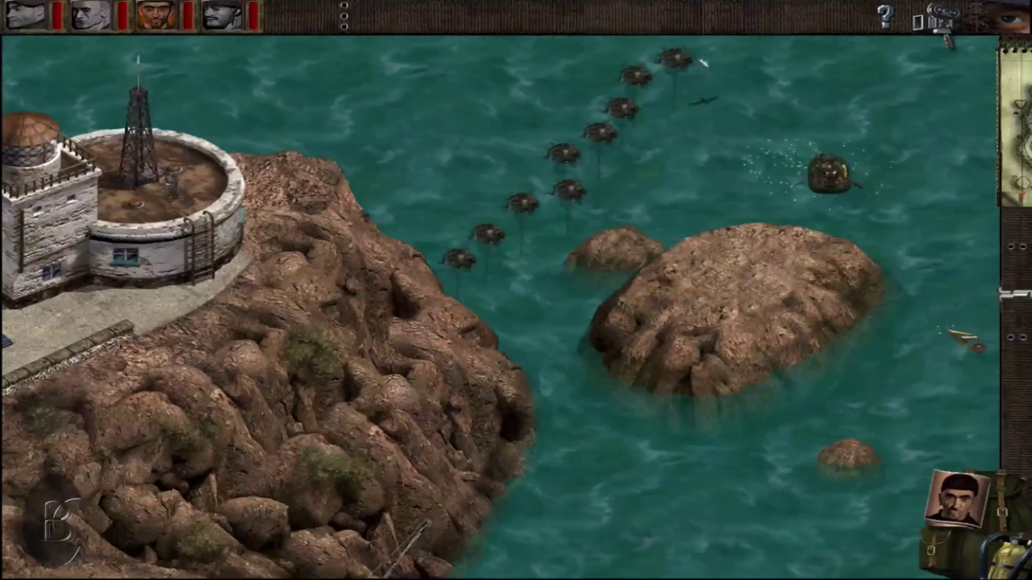